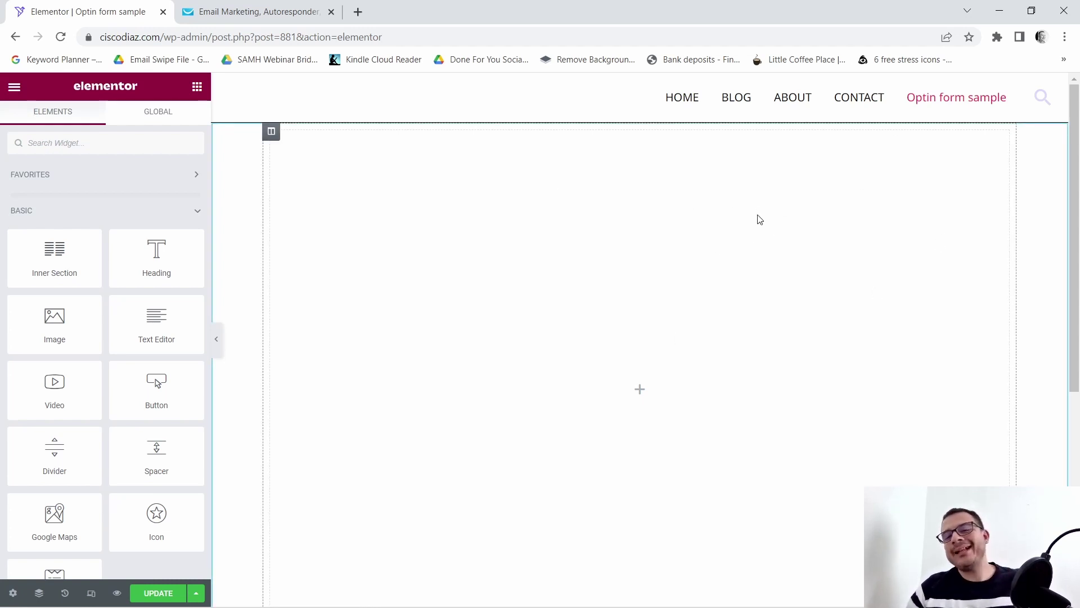
- Add a two-column Inner Section to the page's empty section
{"action": "scroll", "coordinate": [591, 337], "scroll_direction": "down", "scroll_amount": 4}
{"action": "scroll", "coordinate": [675, 450], "scroll_direction": "up", "scroll_amount": 4}
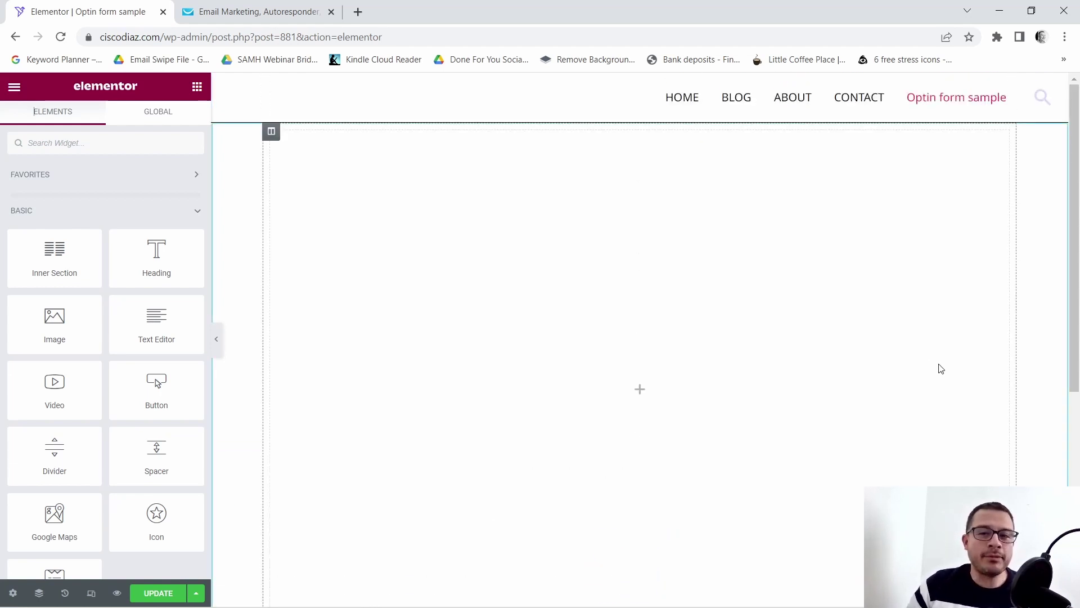
{"action": "scroll", "coordinate": [609, 313], "scroll_direction": "down", "scroll_amount": 5}
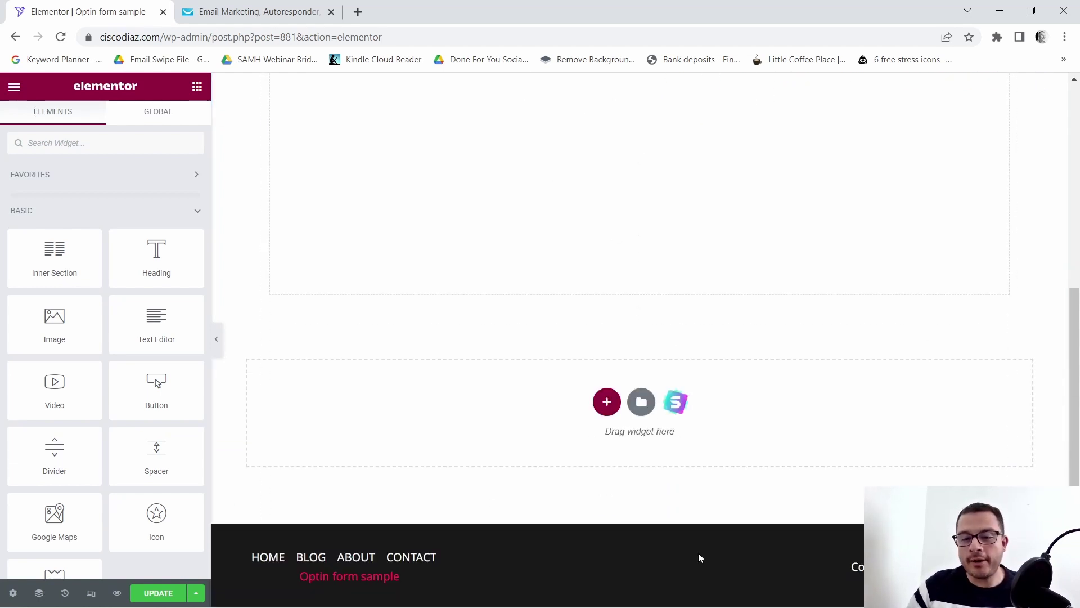
{"action": "scroll", "coordinate": [658, 484], "scroll_direction": "up", "scroll_amount": 4}
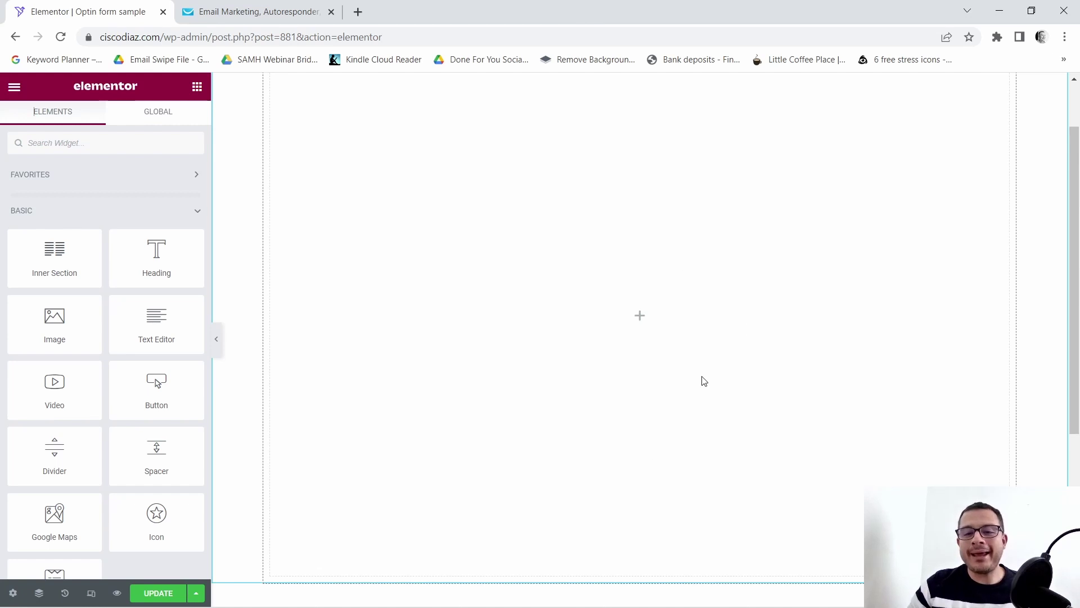
{"action": "scroll", "coordinate": [696, 384], "scroll_direction": "up", "scroll_amount": 2}
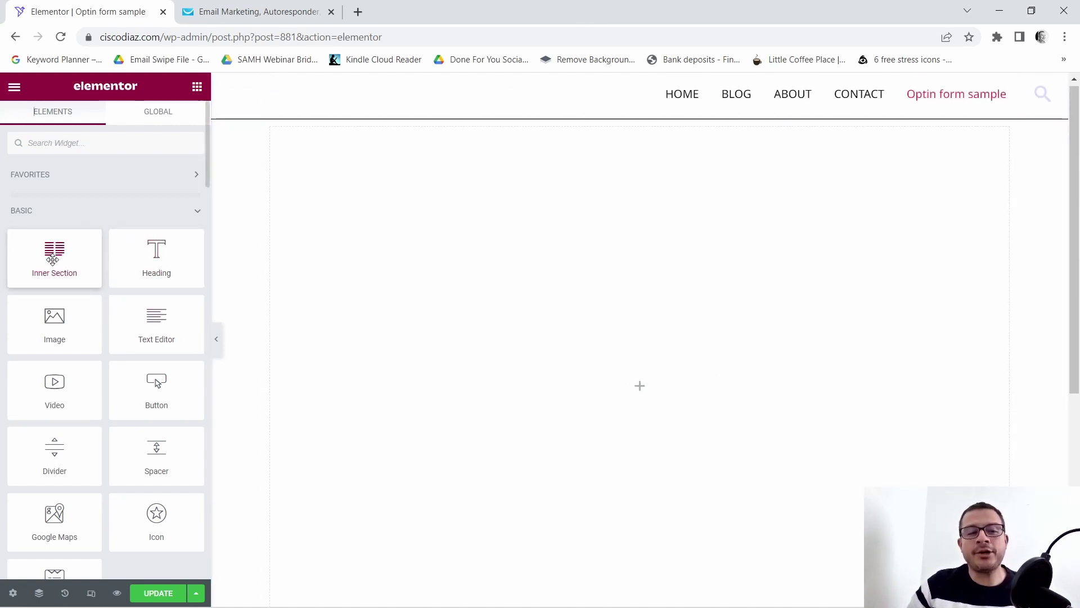
{"action": "left_click", "coordinate": [196, 87]}
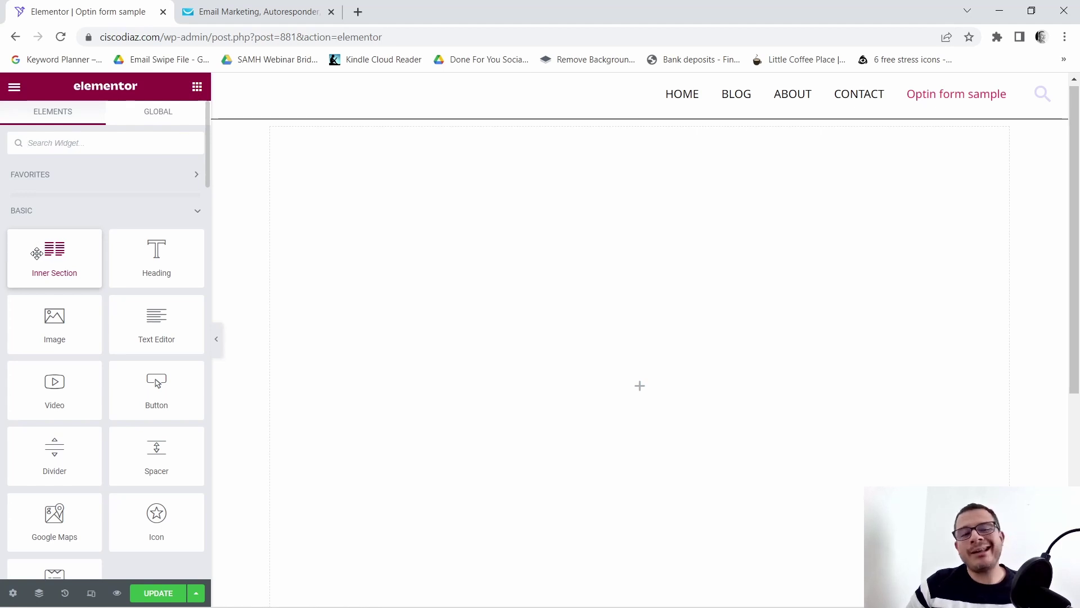
{"action": "left_click_drag", "start_coordinate": [37, 253], "coordinate": [653, 373]}
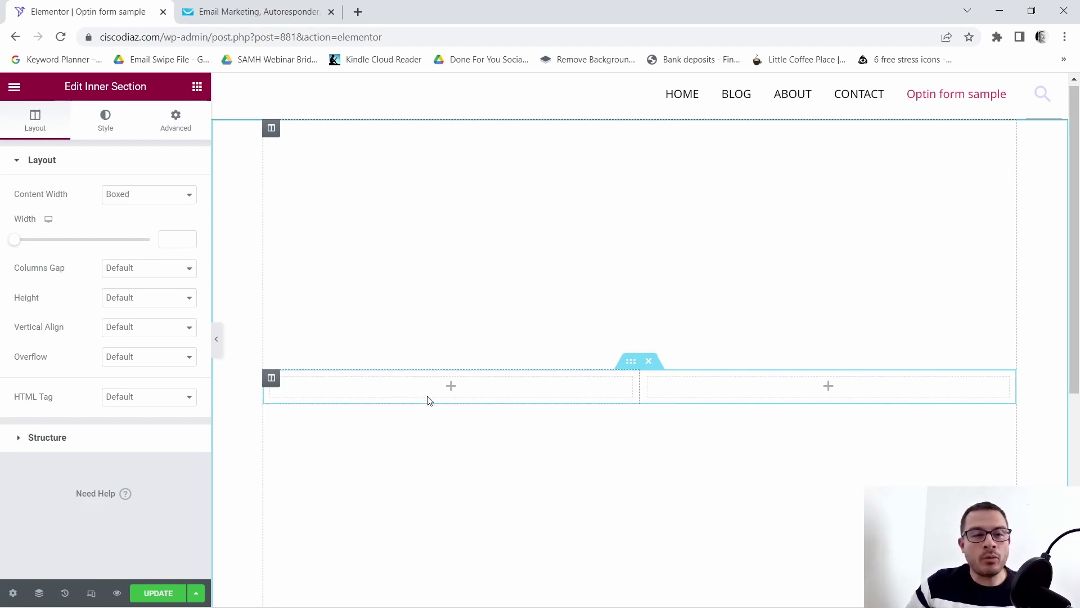
{"action": "left_click", "coordinate": [199, 91]}
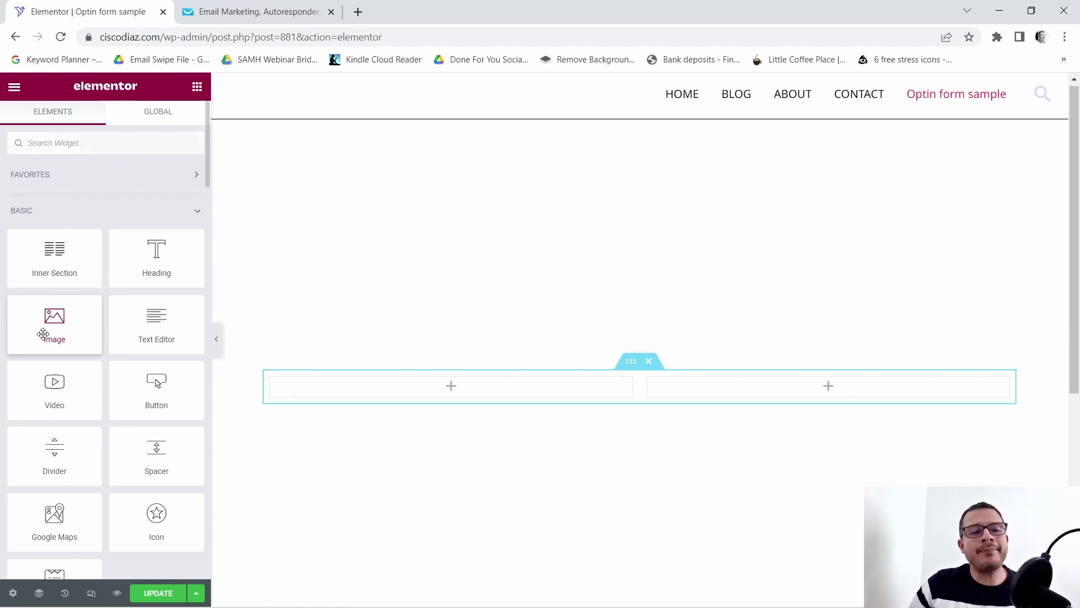
- Put 'The Great Book of Quotes' cover image from the Media Library into the left column
{"action": "left_click_drag", "start_coordinate": [44, 334], "coordinate": [467, 393]}
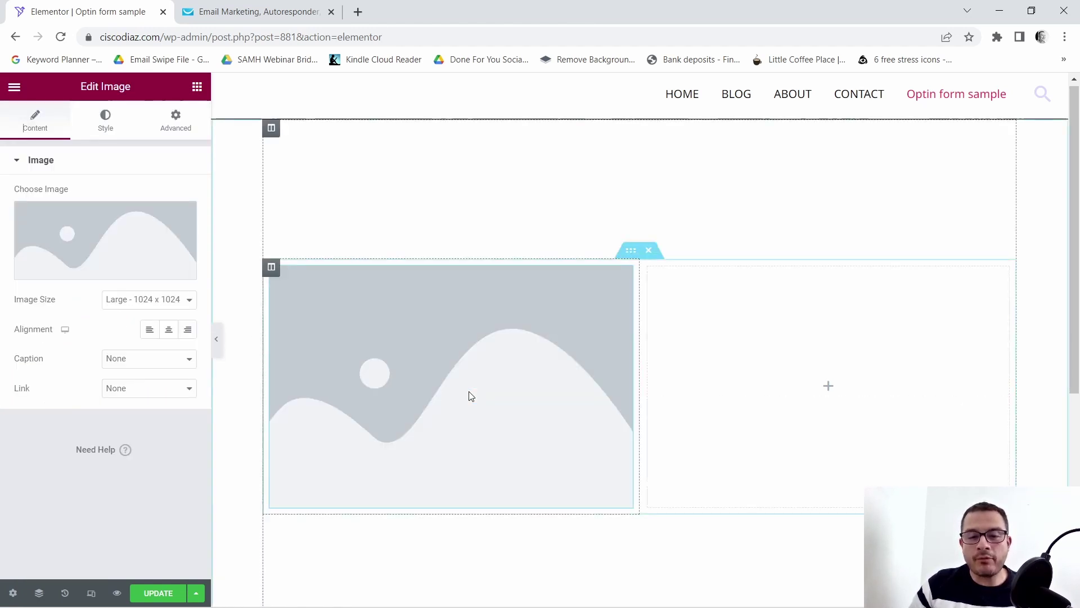
{"action": "left_click", "coordinate": [97, 273]}
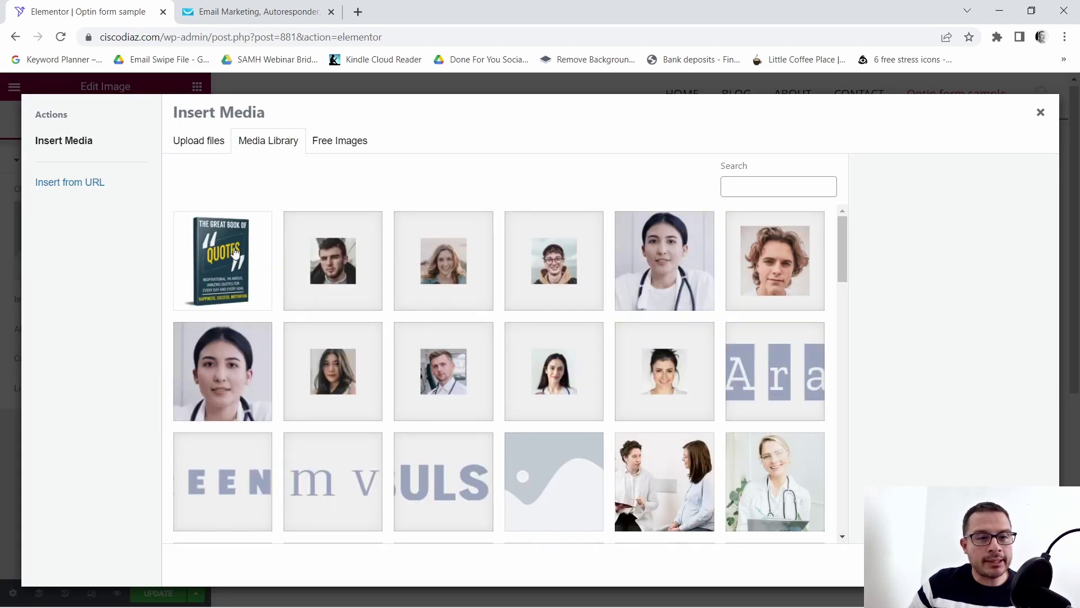
{"action": "left_click", "coordinate": [215, 261]}
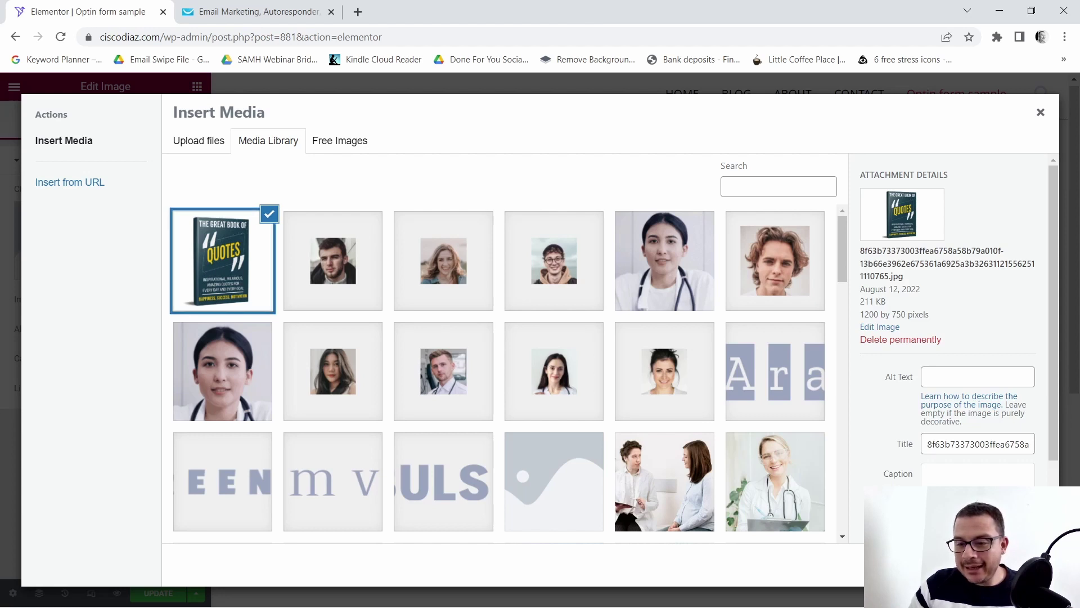
{"action": "left_click", "coordinate": [1007, 565]}
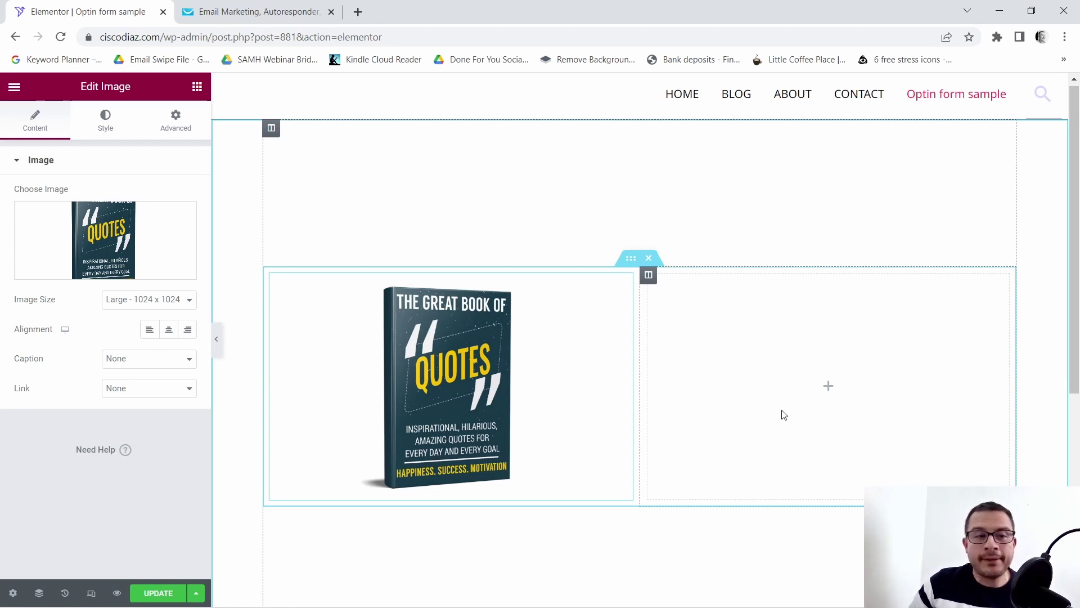
{"action": "left_click", "coordinate": [196, 87]}
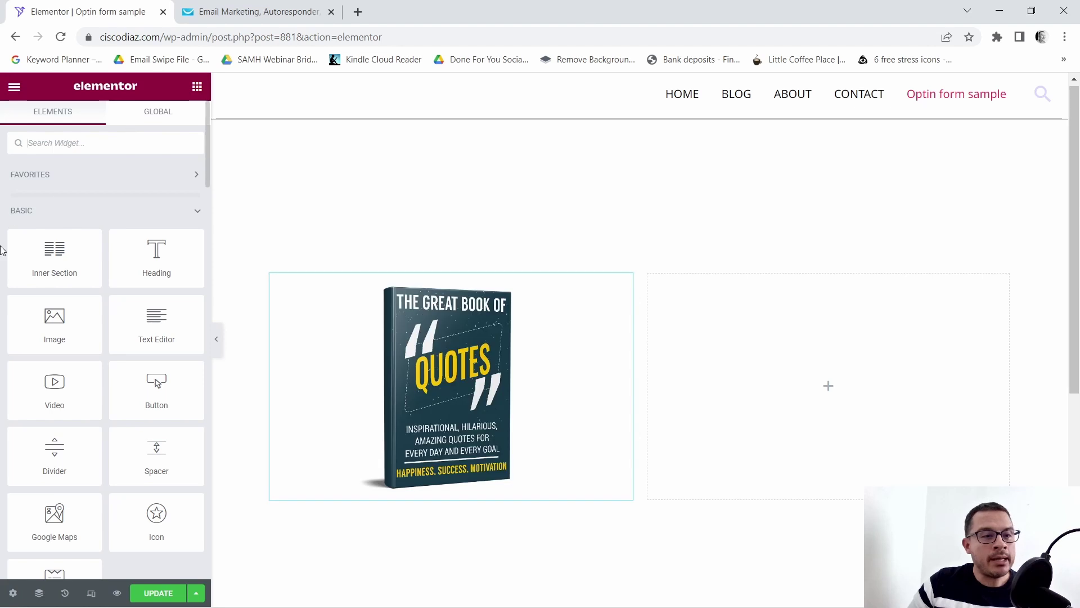
- Drop a Form widget with Name, Email, Message and Send into the empty right column
{"action": "scroll", "coordinate": [132, 242], "scroll_direction": "down", "scroll_amount": 6}
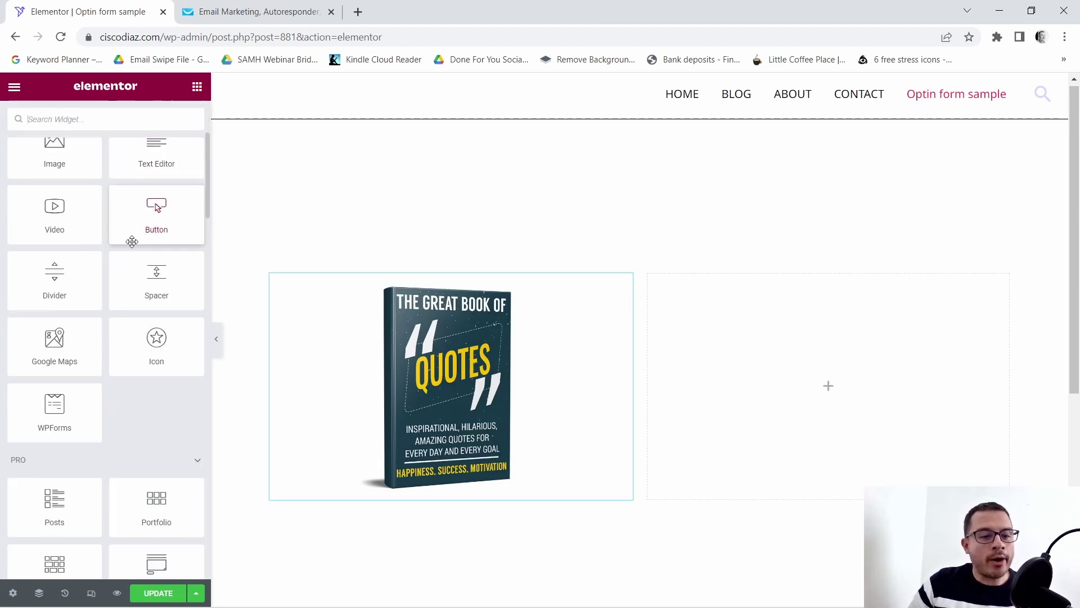
{"action": "scroll", "coordinate": [136, 234], "scroll_direction": "down", "scroll_amount": 2}
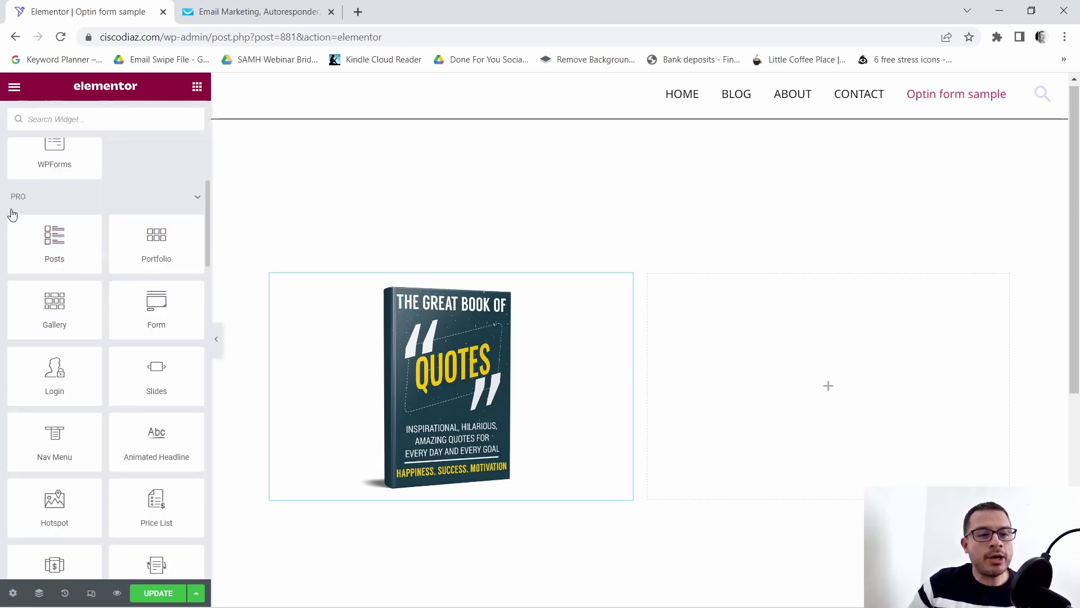
{"action": "left_click_drag", "start_coordinate": [10, 198], "coordinate": [48, 201]}
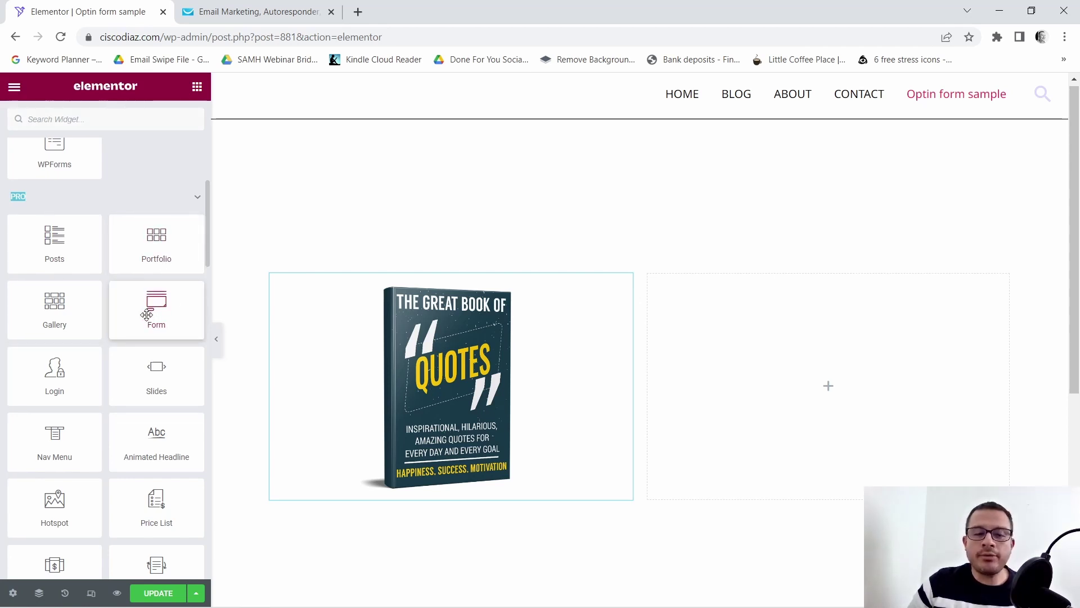
{"action": "left_click_drag", "start_coordinate": [147, 315], "coordinate": [815, 383]}
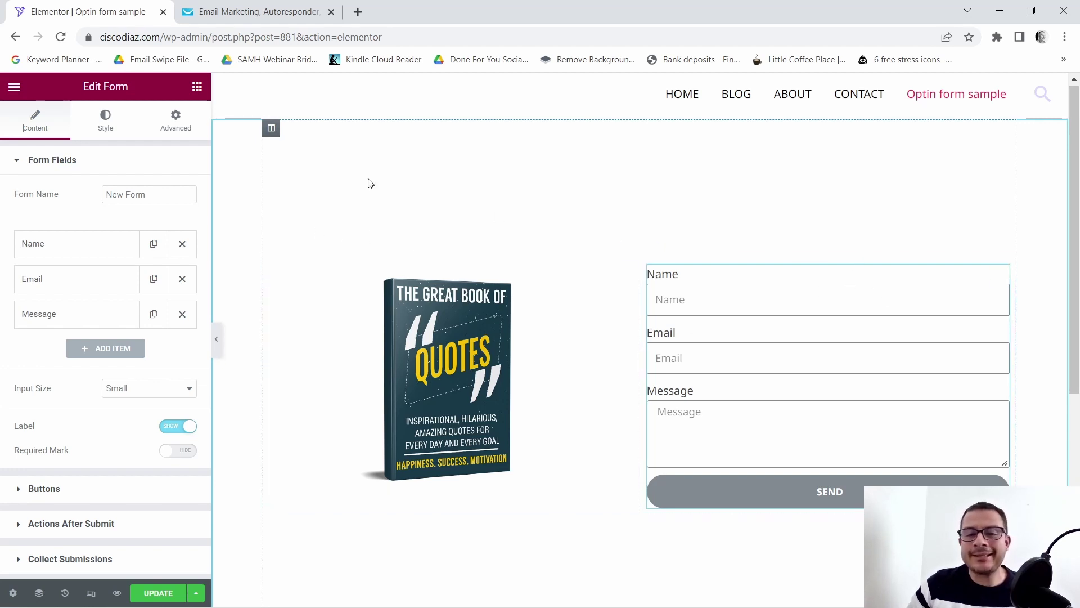
{"action": "left_click", "coordinate": [197, 86]}
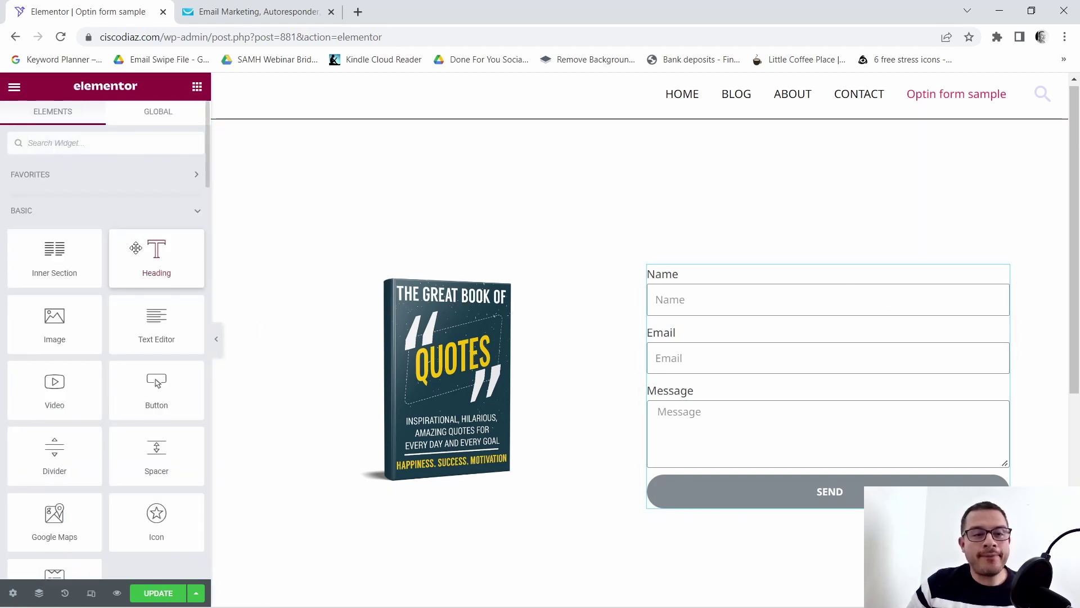
- Add a centred heading reading 'DOWNLOAD' above the form
{"action": "left_click_drag", "start_coordinate": [135, 248], "coordinate": [816, 276]}
{"action": "double_click", "coordinate": [719, 232]}
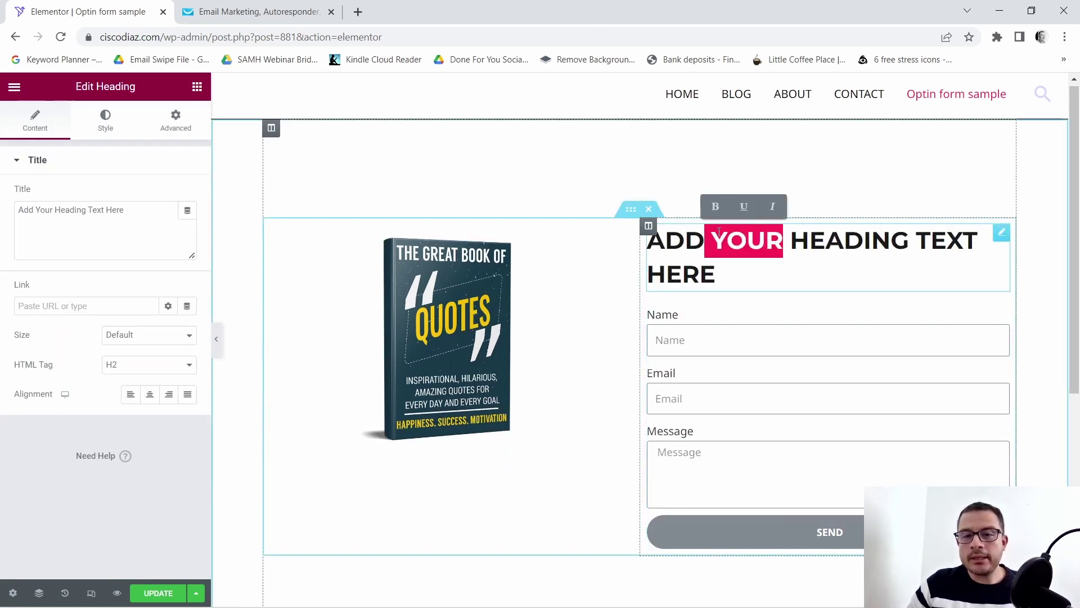
{"action": "left_click_drag", "start_coordinate": [715, 274], "coordinate": [639, 239]}
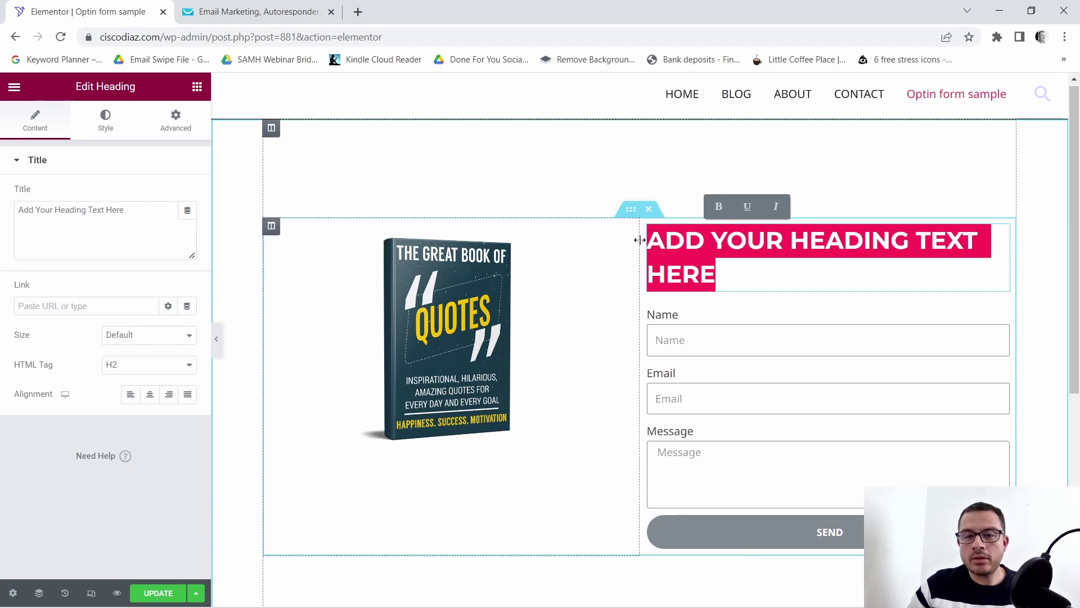
{"action": "type", "text": "DOWNLO"}
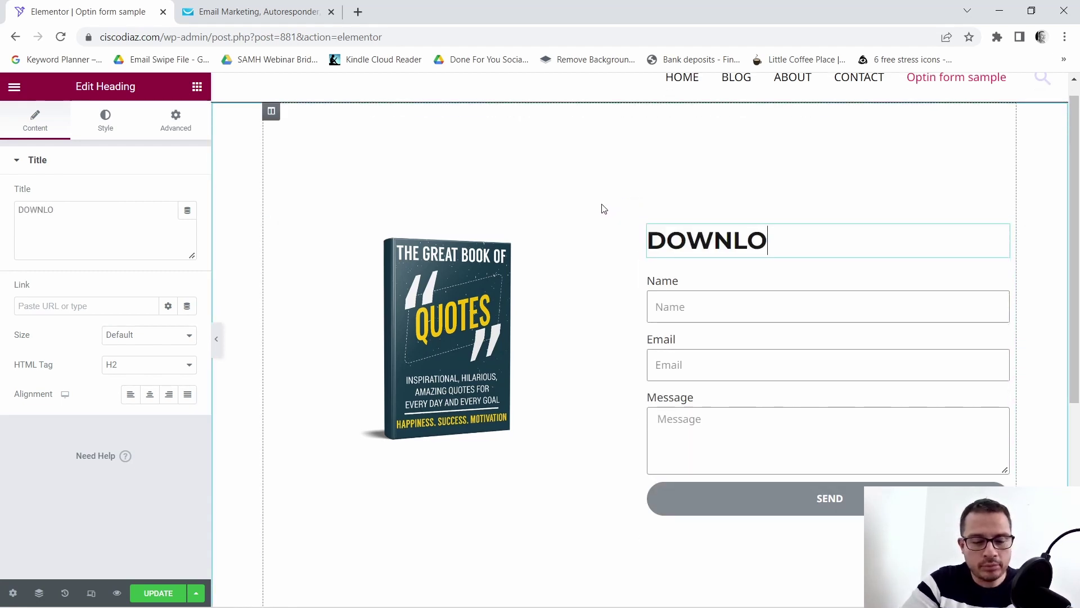
{"action": "type", "text": "AD"}
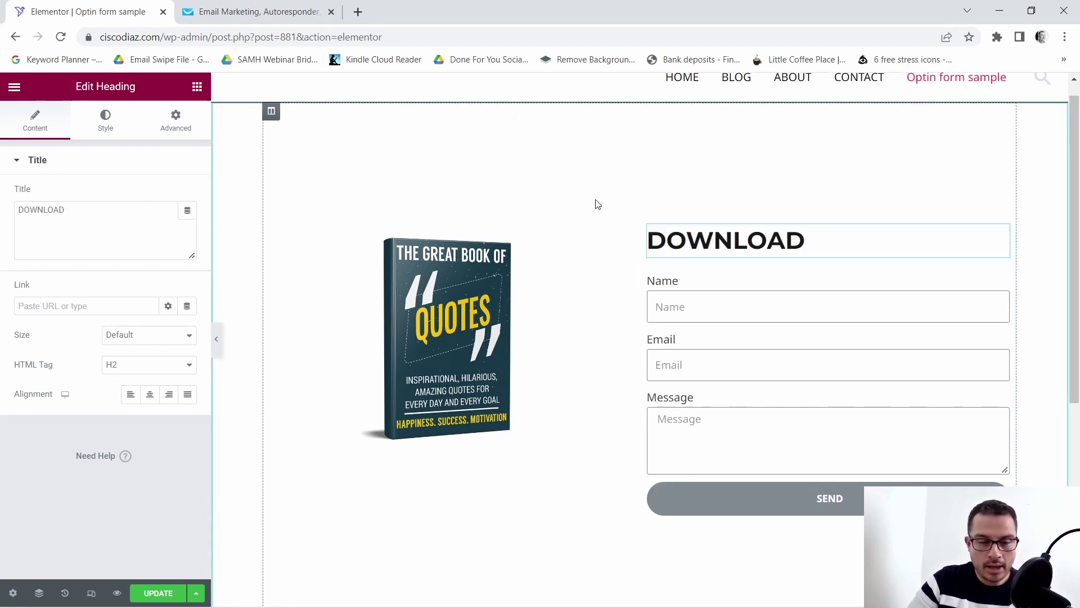
{"action": "left_click", "coordinate": [148, 395]}
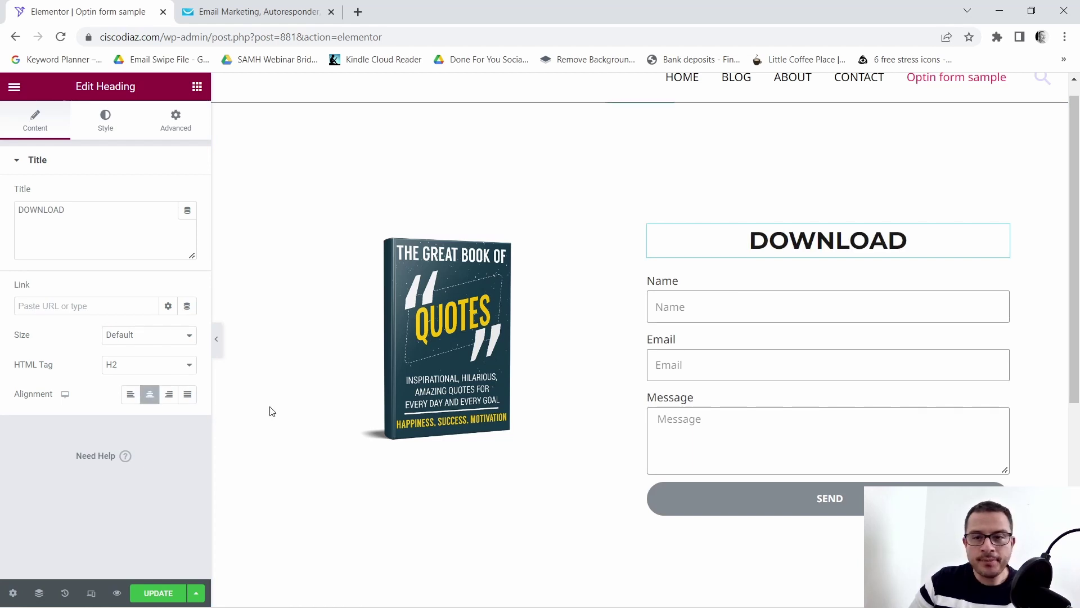
- Add a second centred heading 'THE GREAT BOOK OF QUOTES' under DOWNLOAD
{"action": "left_click", "coordinate": [197, 87]}
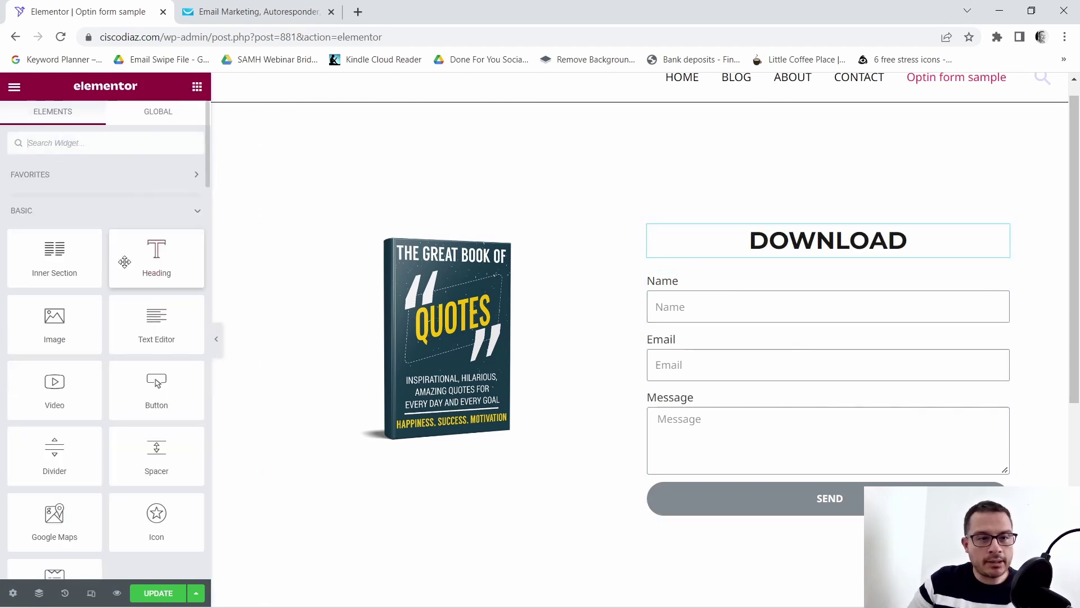
{"action": "left_click_drag", "start_coordinate": [125, 261], "coordinate": [828, 254]}
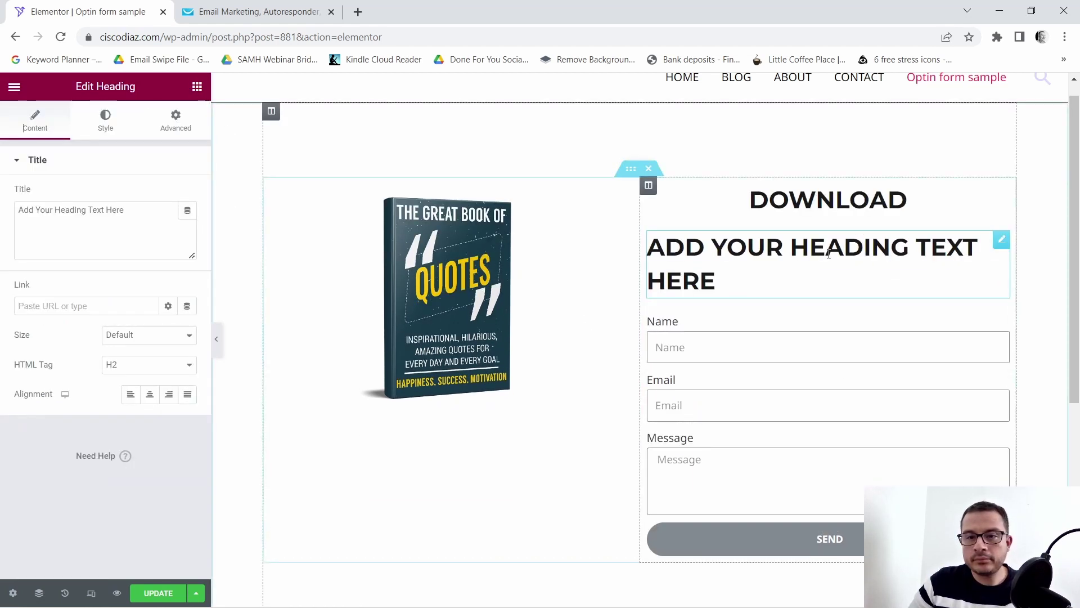
{"action": "triple_click", "coordinate": [828, 253]}
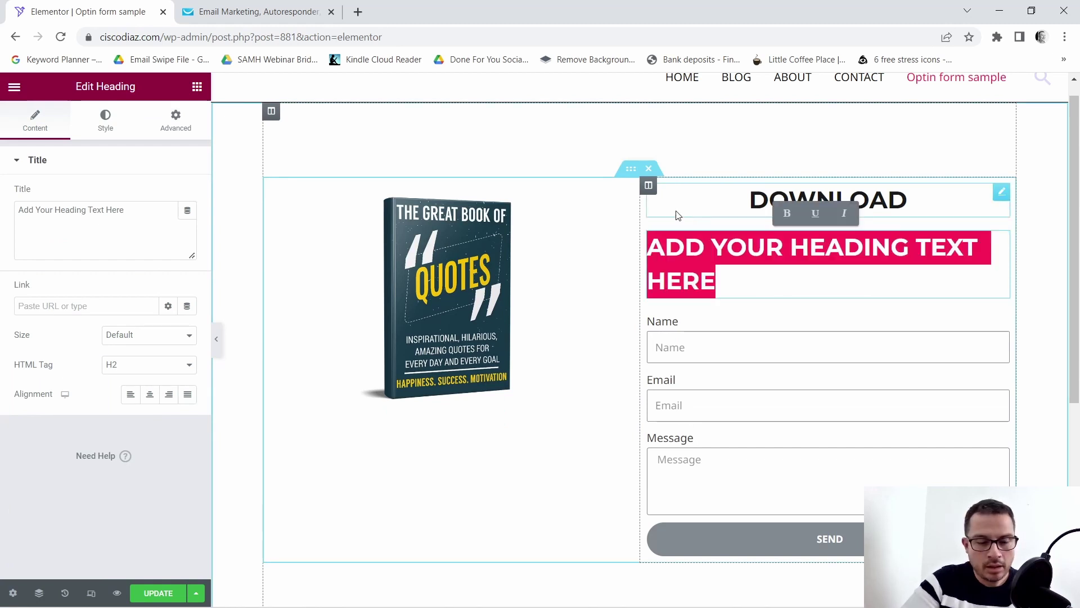
{"action": "type", "text": "THE G"}
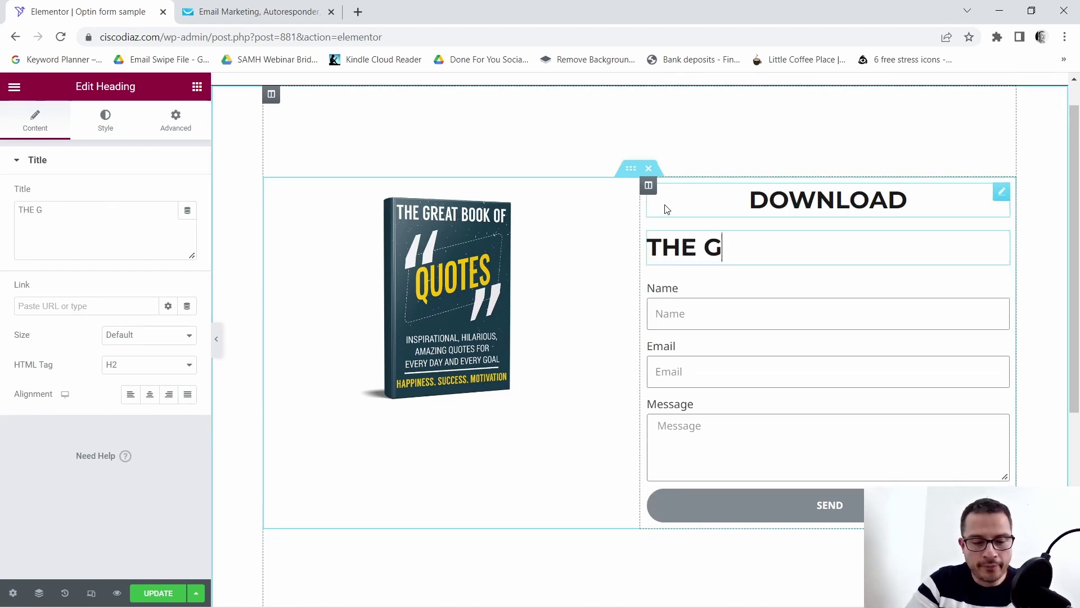
{"action": "type", "text": "REE"}
{"action": "key", "text": "BackSpace"}
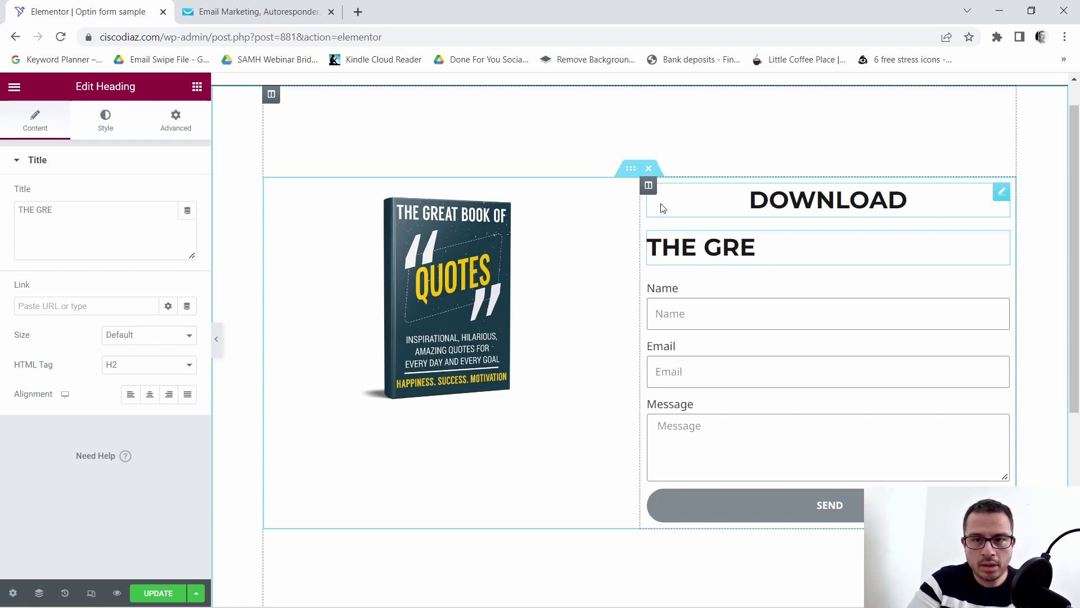
{"action": "type", "text": "AT BOOK O"}
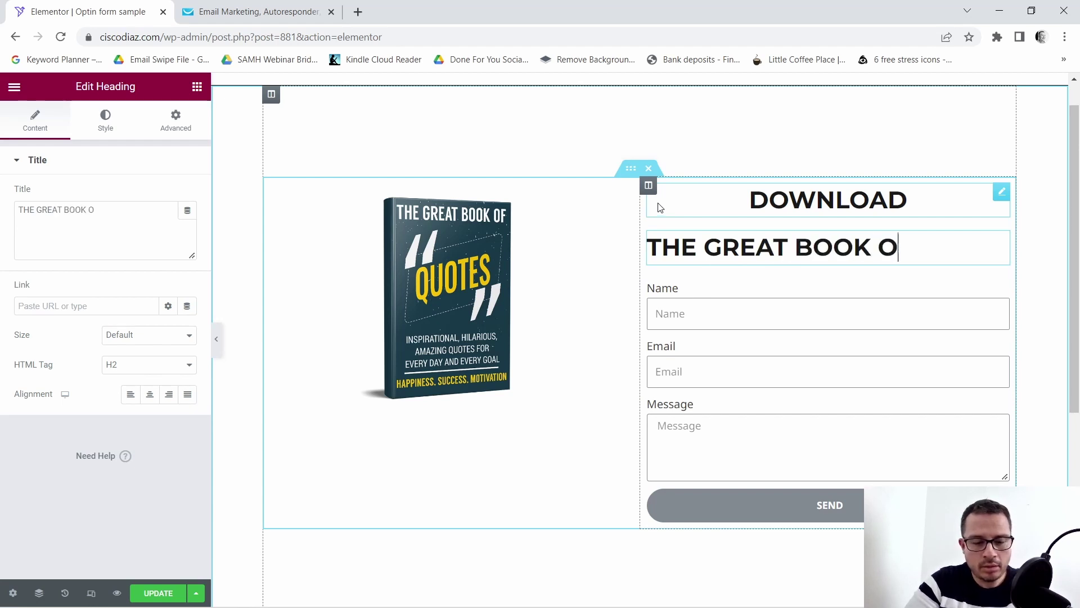
{"action": "type", "text": "F QUOTES"}
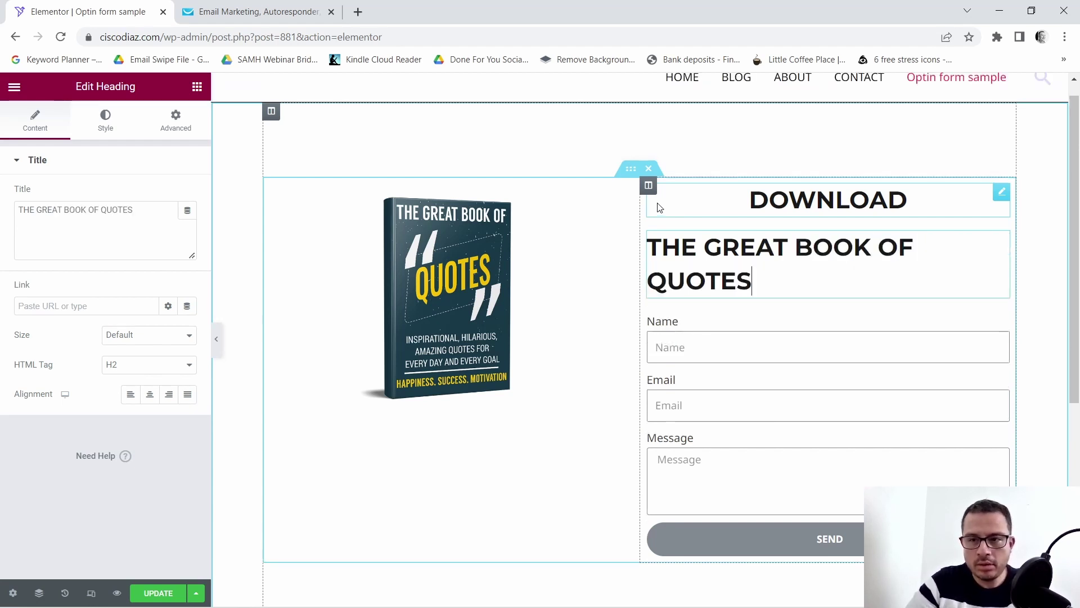
{"action": "left_click", "coordinate": [149, 393]}
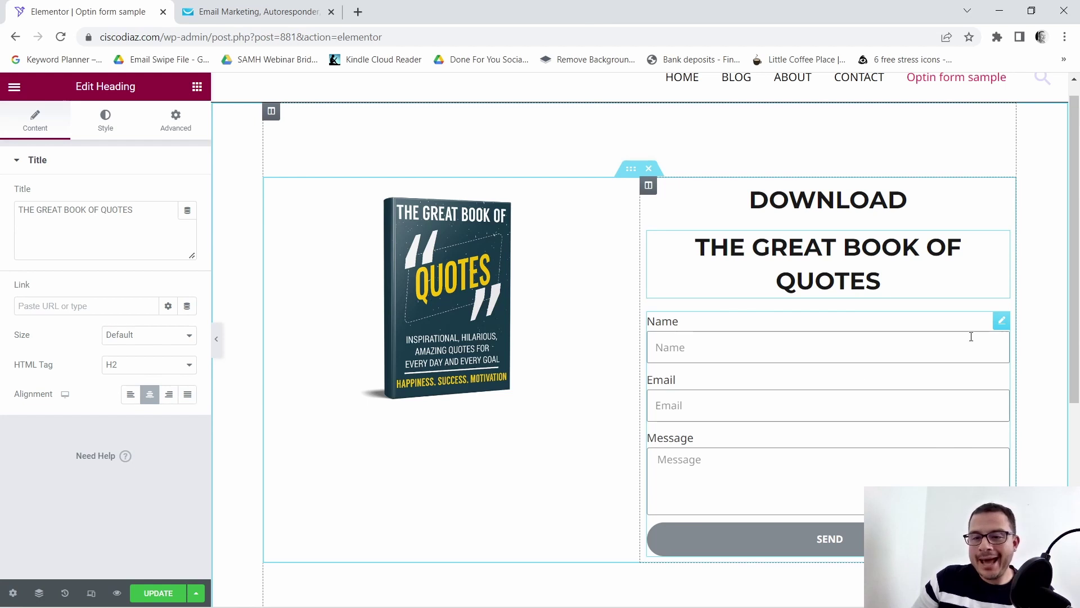
- Delete the Message field from the form and hide the field labels
{"action": "left_click", "coordinate": [1002, 323]}
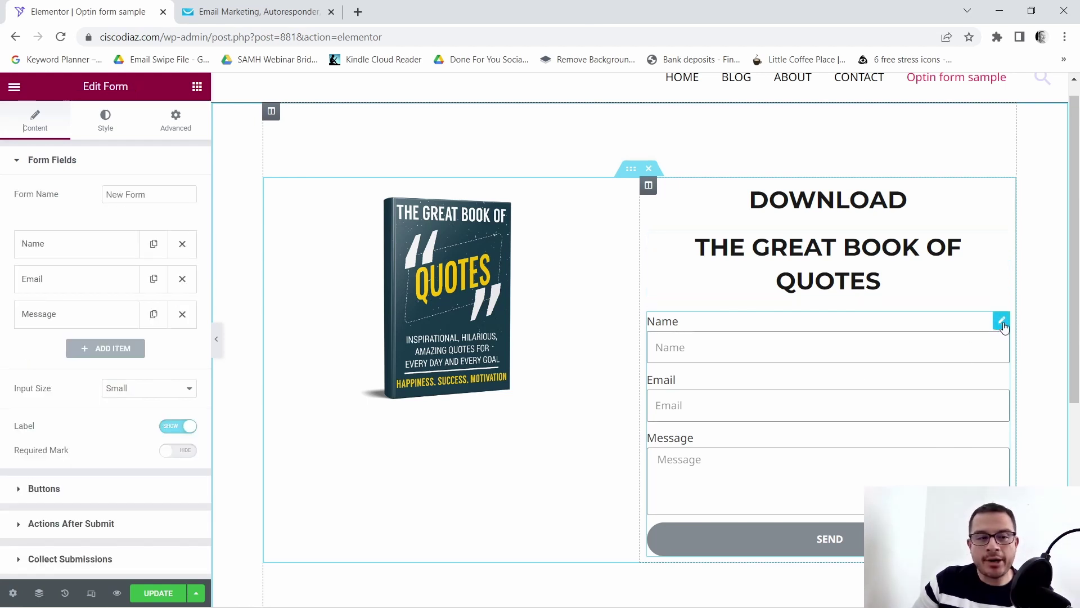
{"action": "left_click_drag", "start_coordinate": [90, 163], "coordinate": [32, 164]}
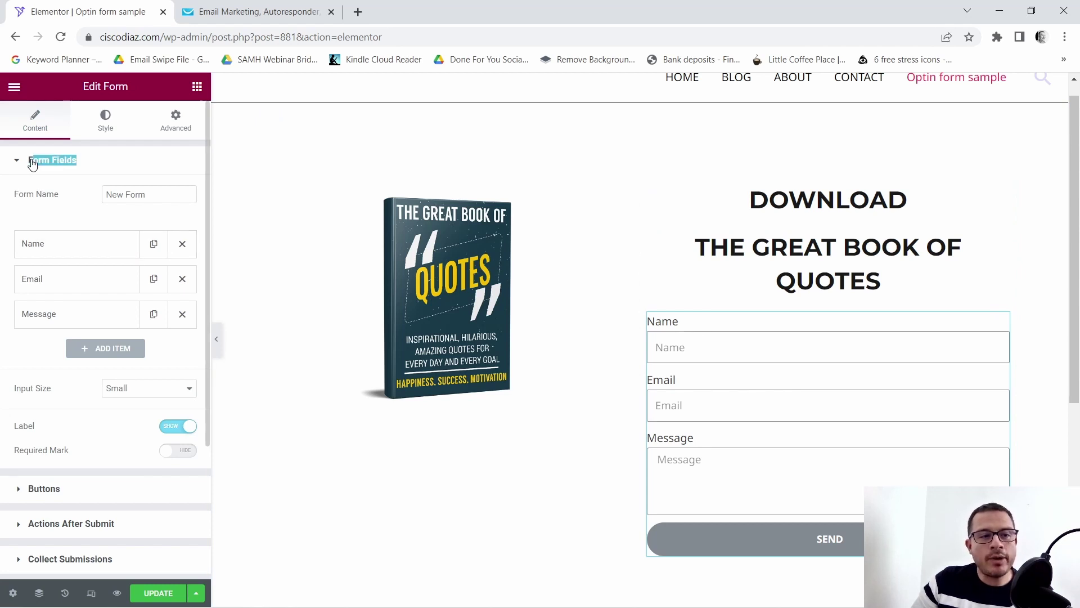
{"action": "left_click", "coordinate": [163, 167]}
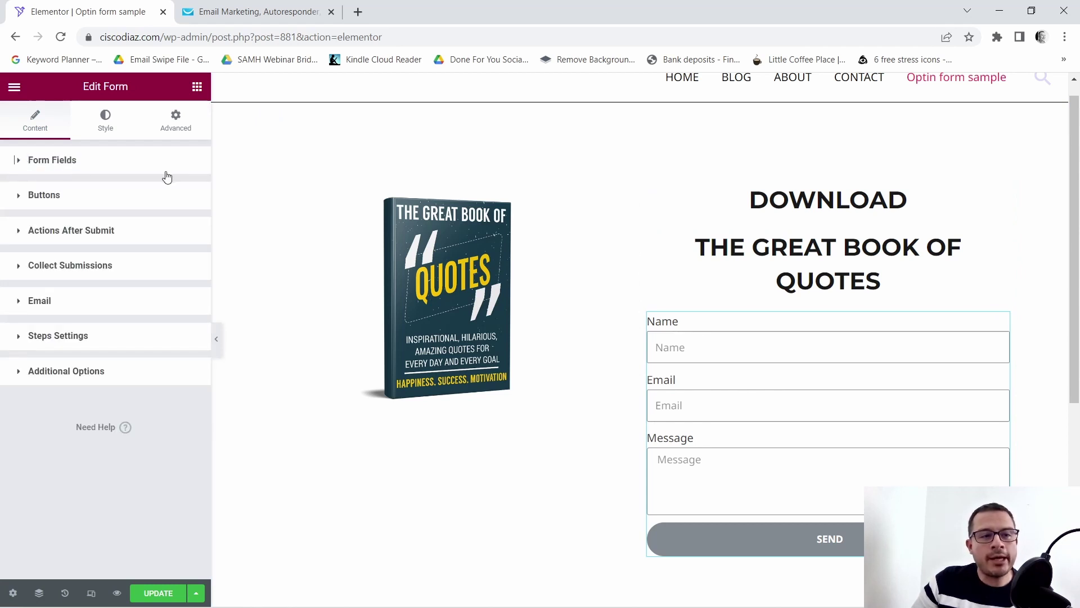
{"action": "left_click", "coordinate": [73, 163]}
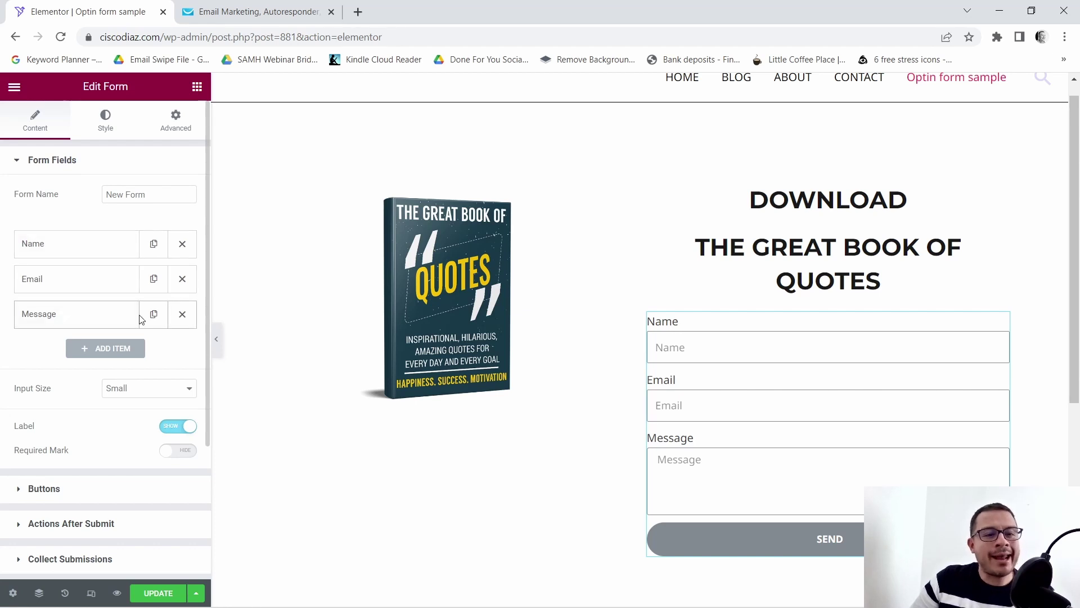
{"action": "left_click", "coordinate": [183, 314]}
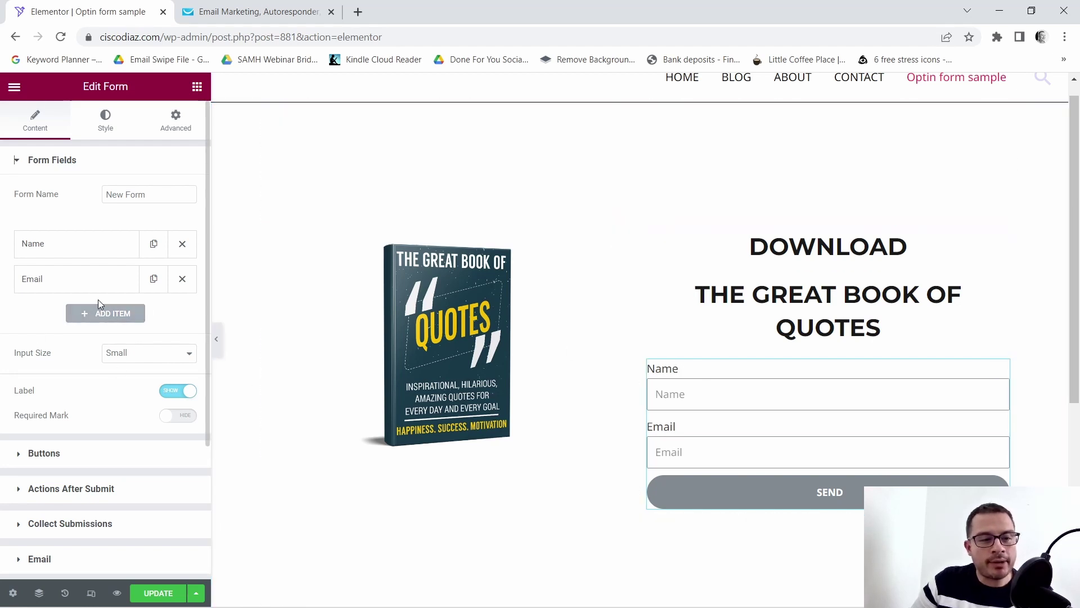
{"action": "left_click", "coordinate": [169, 392]}
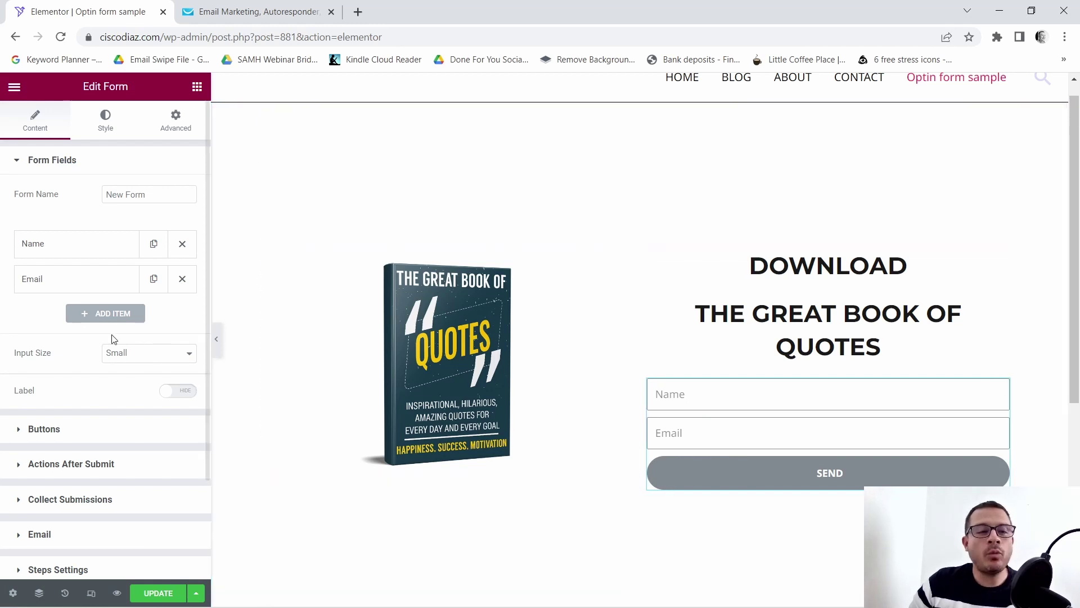
{"action": "left_click", "coordinate": [66, 247]}
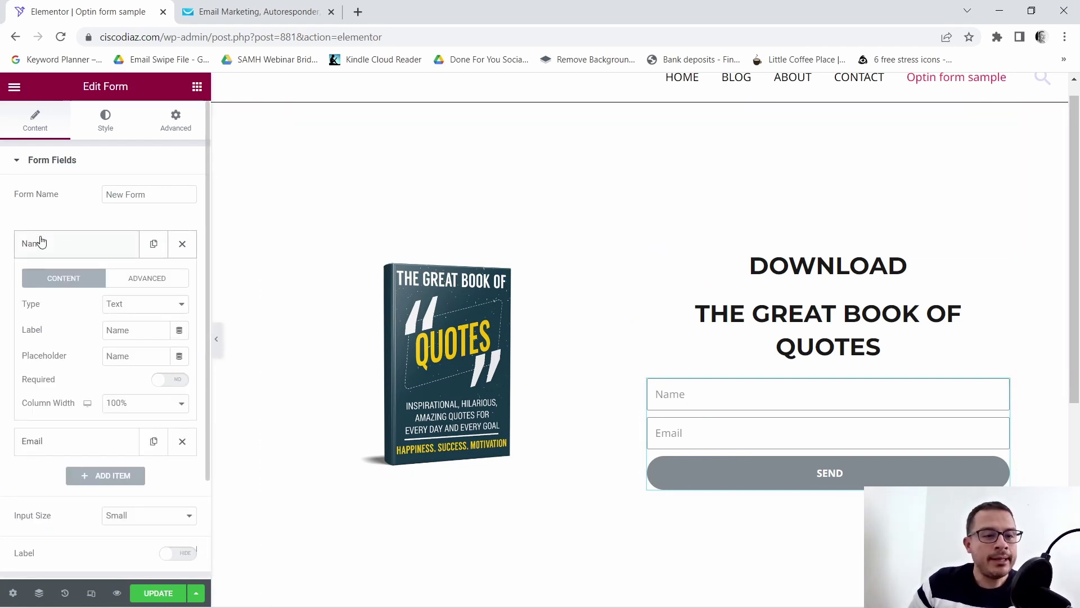
{"action": "left_click_drag", "start_coordinate": [18, 408], "coordinate": [87, 414]}
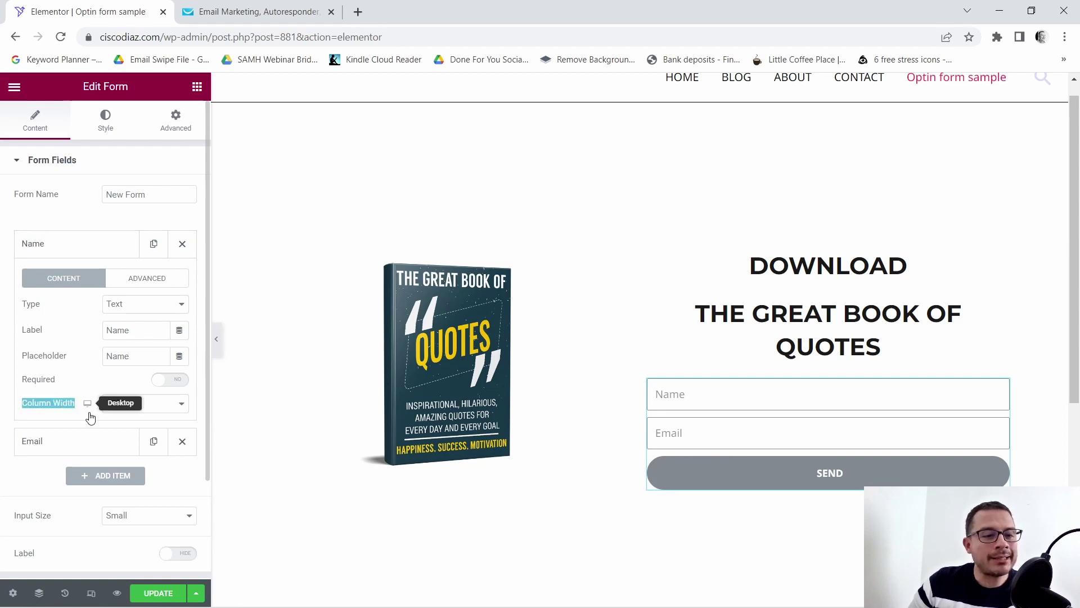
- Set the Name field's column width to 40% and the Email field's to 60%
{"action": "left_click", "coordinate": [178, 404]}
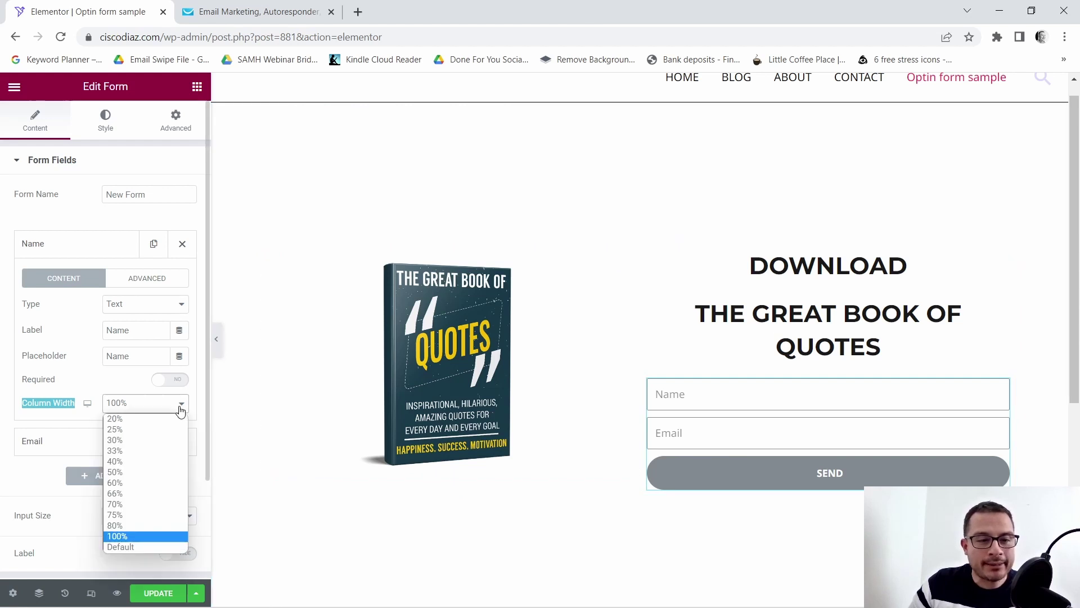
{"action": "left_click", "coordinate": [120, 461]}
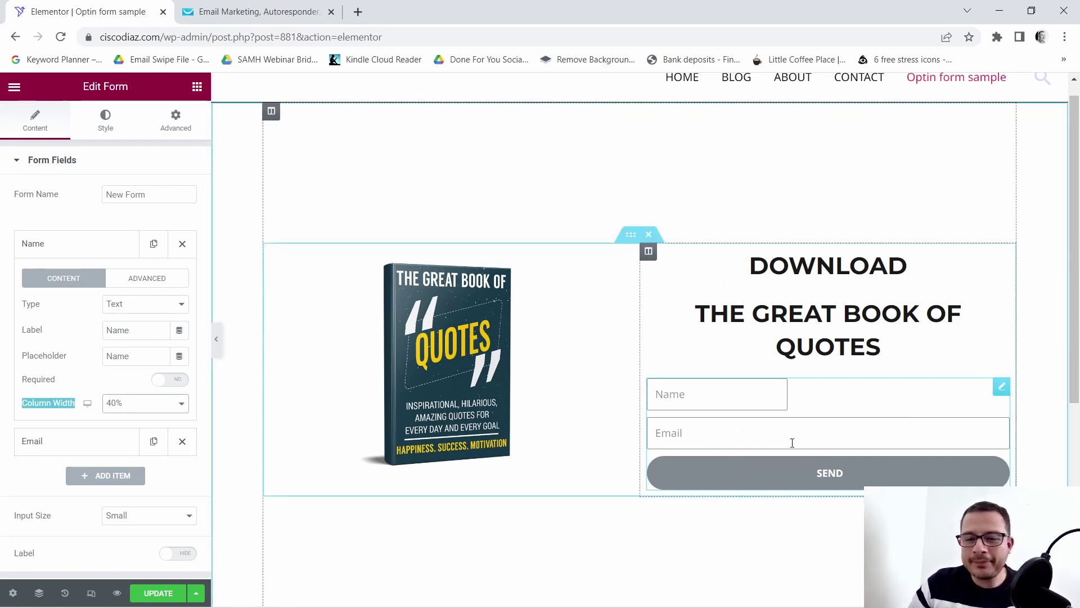
{"action": "left_click", "coordinate": [72, 450]}
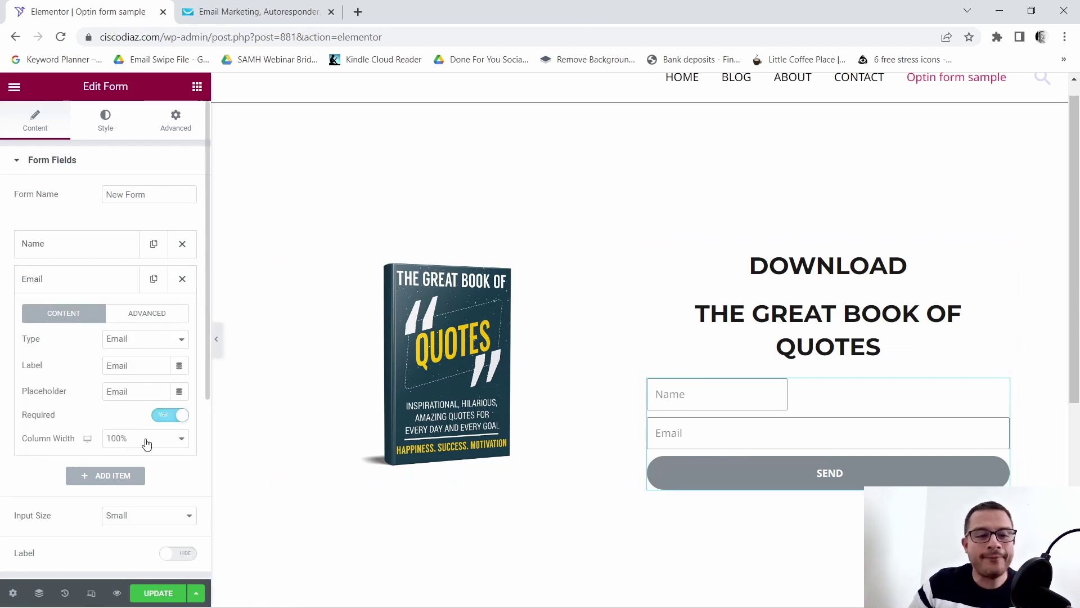
{"action": "left_click", "coordinate": [175, 443]}
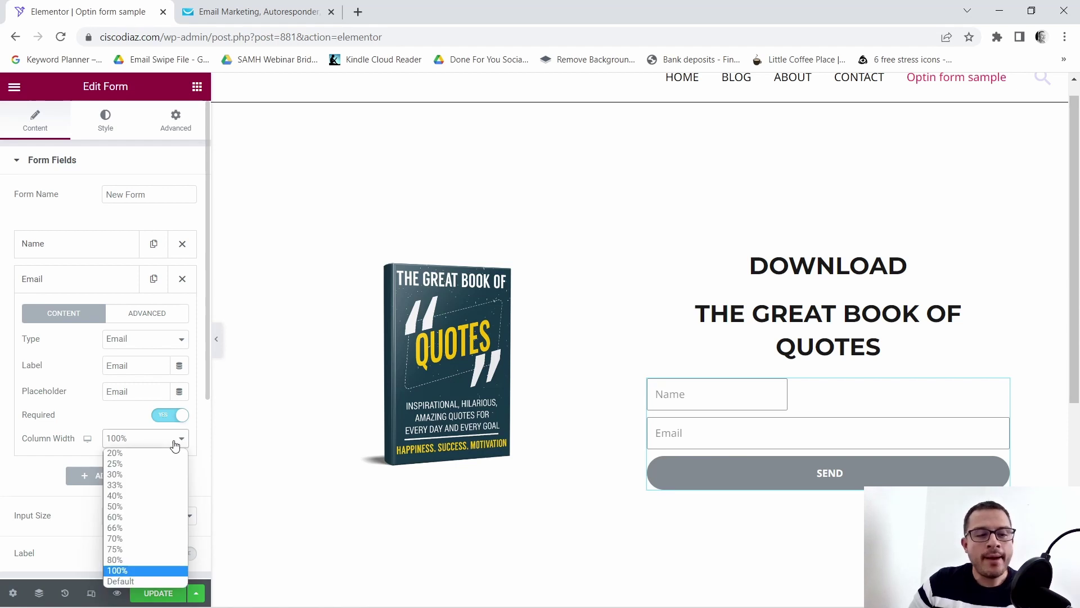
{"action": "left_click", "coordinate": [120, 519]}
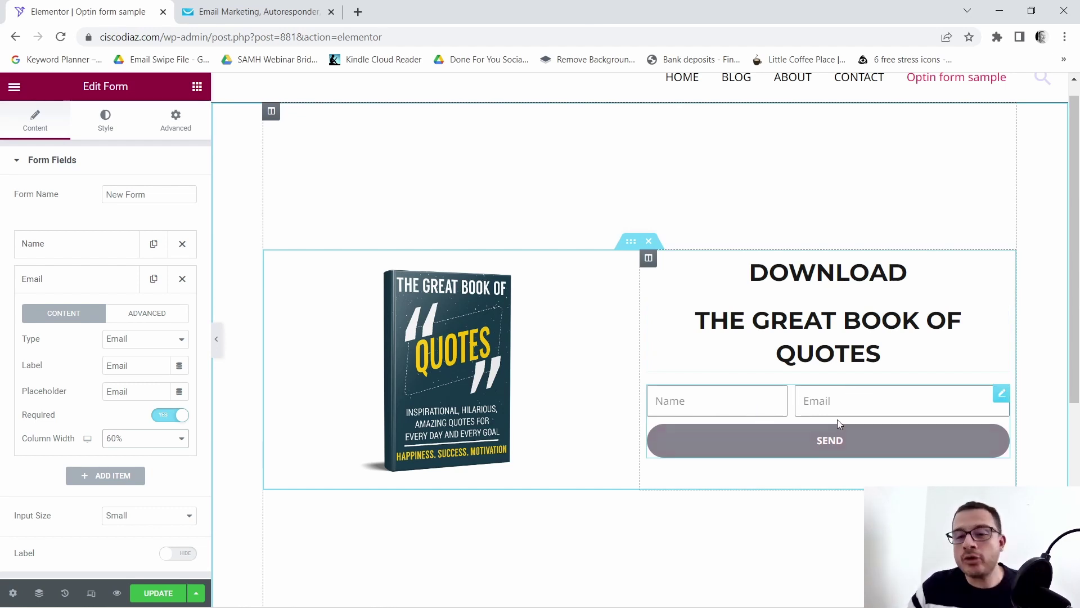
{"action": "mouse_move", "coordinate": [823, 403]}
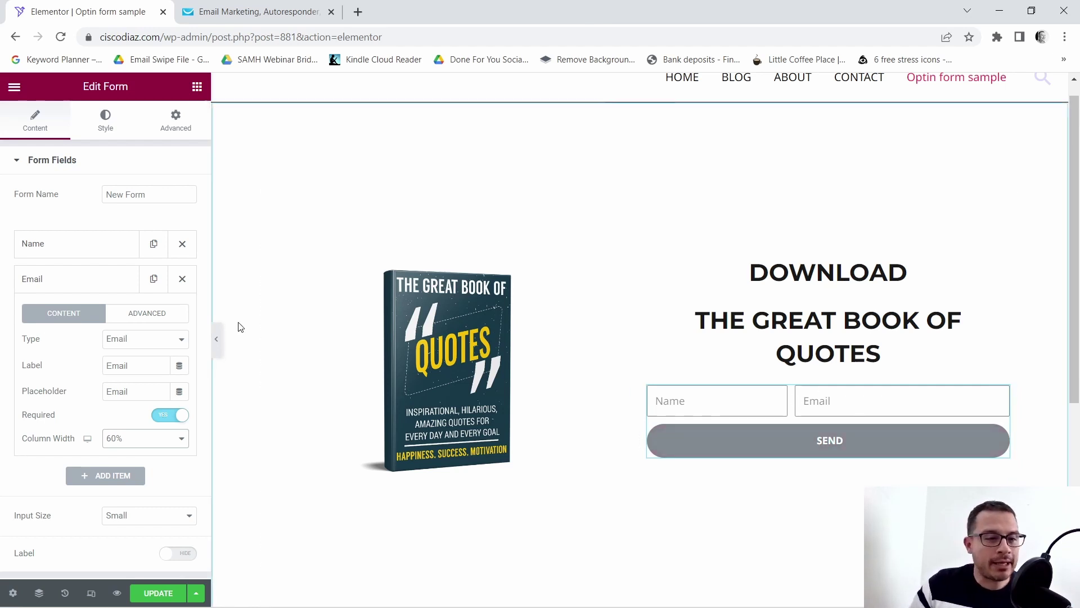
- Give the form's input fields a 5 px border radius on all corners
{"action": "left_click", "coordinate": [103, 121]}
{"action": "scroll", "coordinate": [65, 200], "scroll_direction": "down", "scroll_amount": 2}
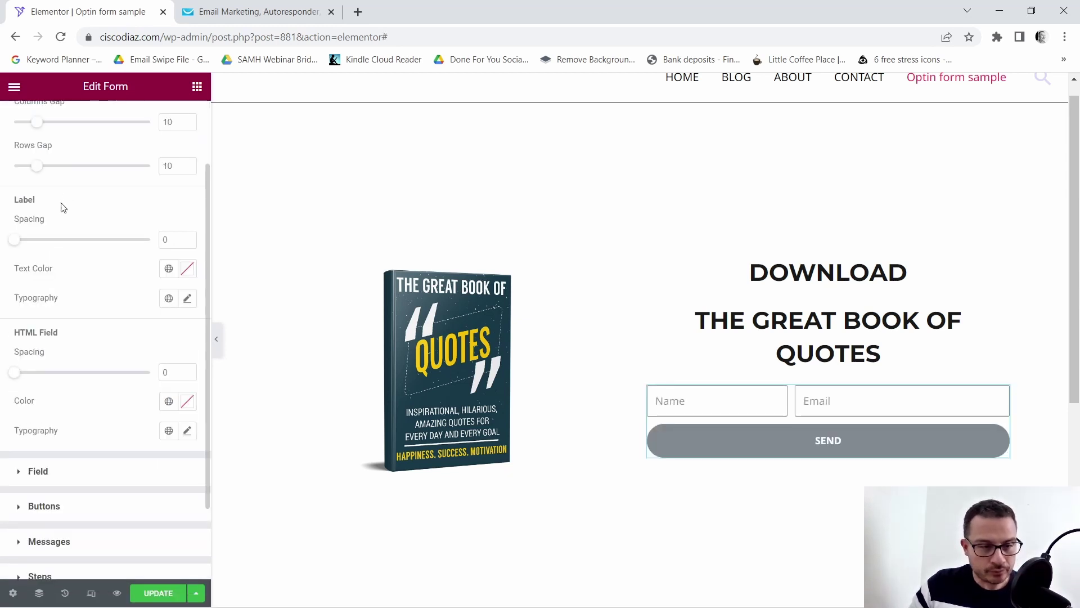
{"action": "scroll", "coordinate": [62, 208], "scroll_direction": "down", "scroll_amount": 2}
{"action": "left_click", "coordinate": [35, 386]}
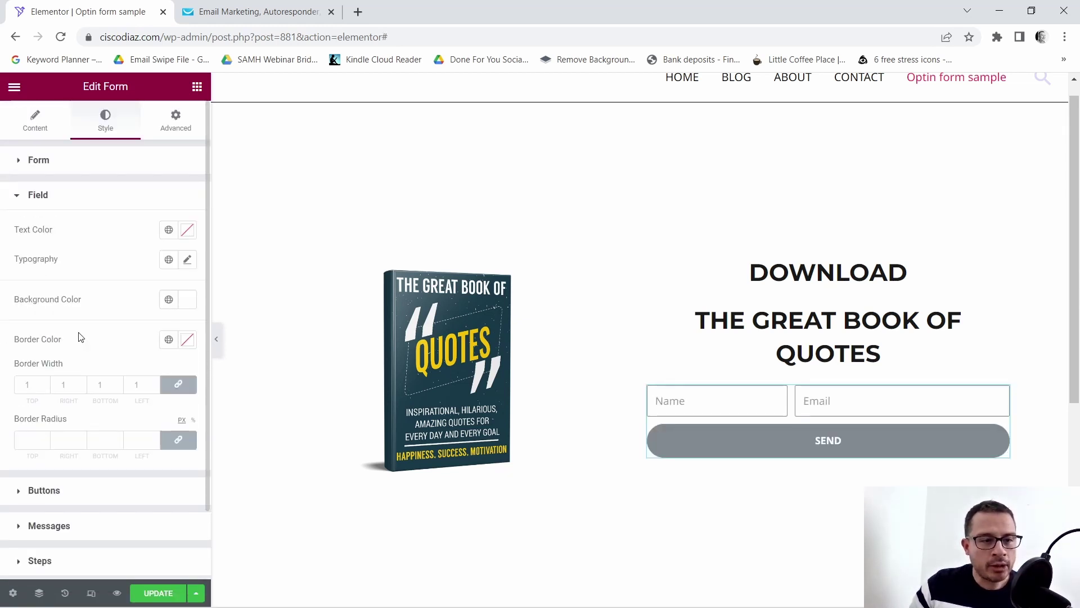
{"action": "scroll", "coordinate": [80, 338], "scroll_direction": "down", "scroll_amount": 2}
{"action": "left_click_drag", "start_coordinate": [7, 340], "coordinate": [69, 346]}
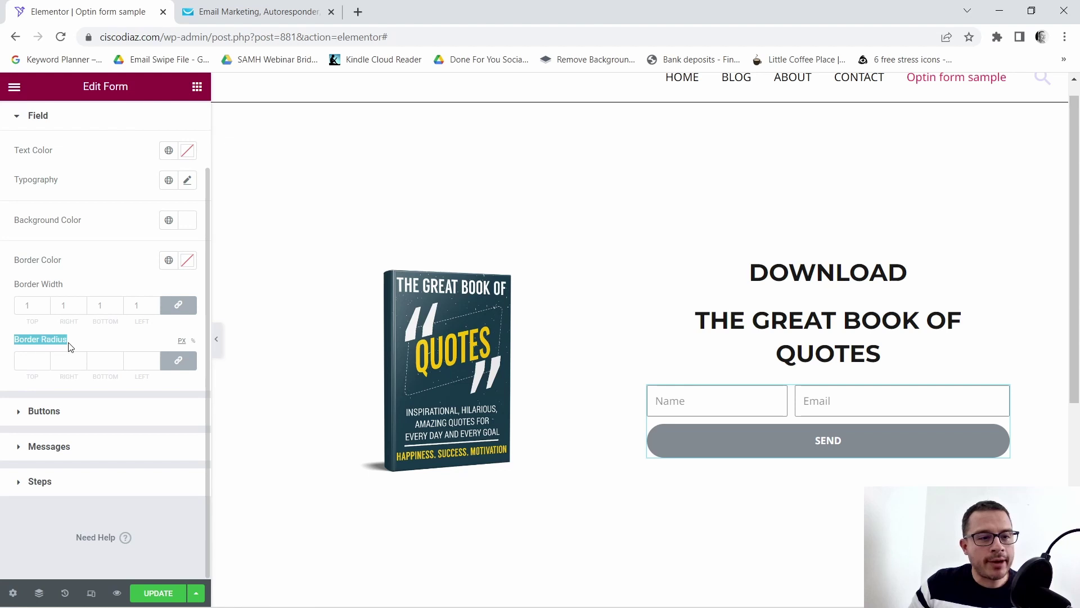
{"action": "left_click", "coordinate": [46, 360]}
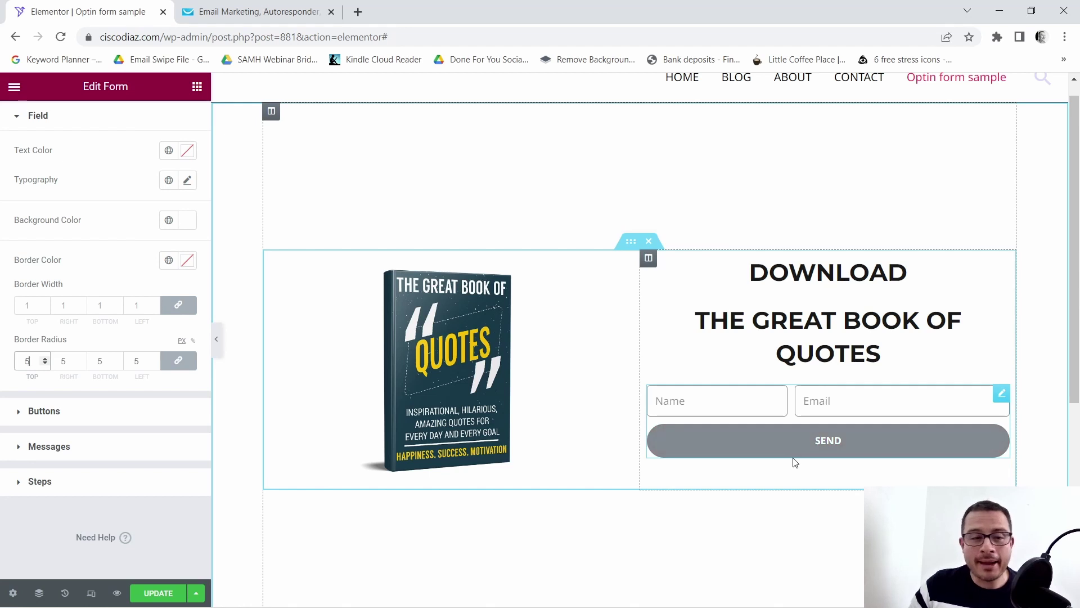
{"action": "scroll", "coordinate": [66, 417], "scroll_direction": "up", "scroll_amount": 2}
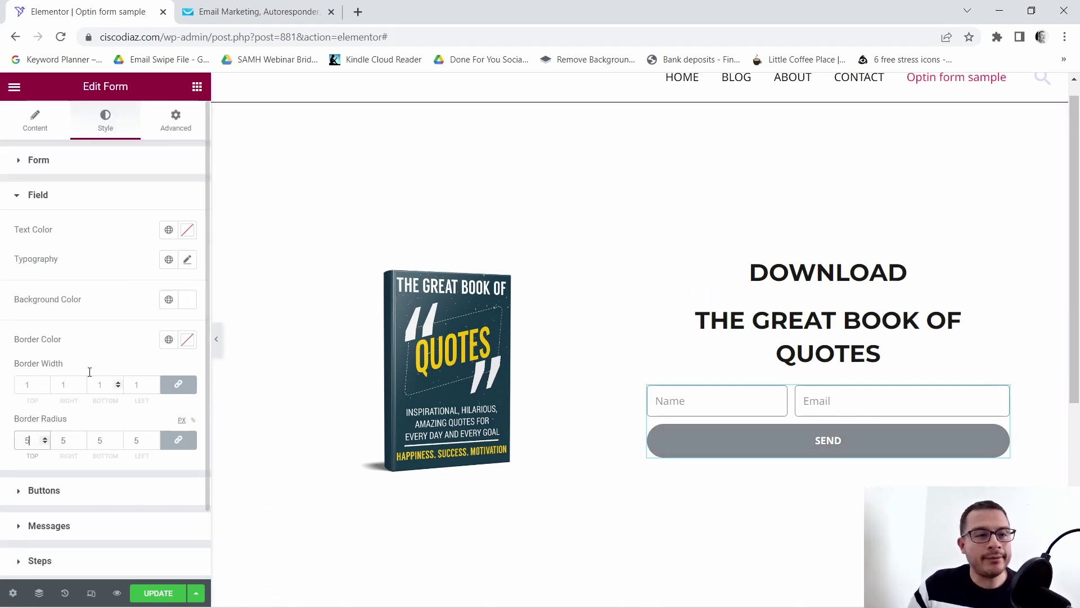
- Make the submit button Large and change its text to 'YES, SEND ME THE BOOK!'
{"action": "left_click", "coordinate": [35, 125]}
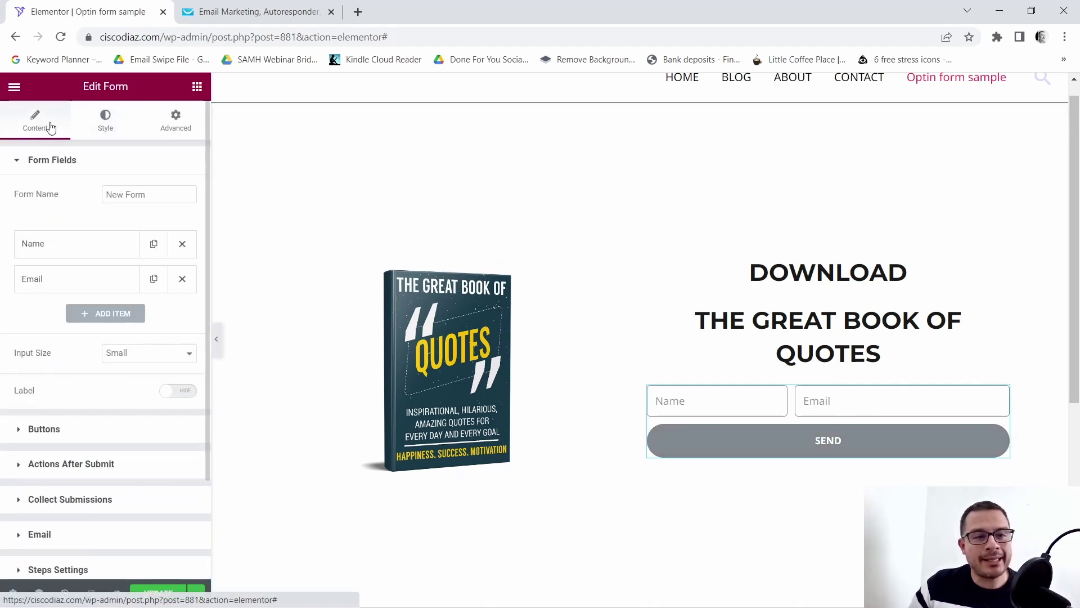
{"action": "scroll", "coordinate": [39, 260], "scroll_direction": "down", "scroll_amount": 2}
{"action": "left_click", "coordinate": [26, 340]}
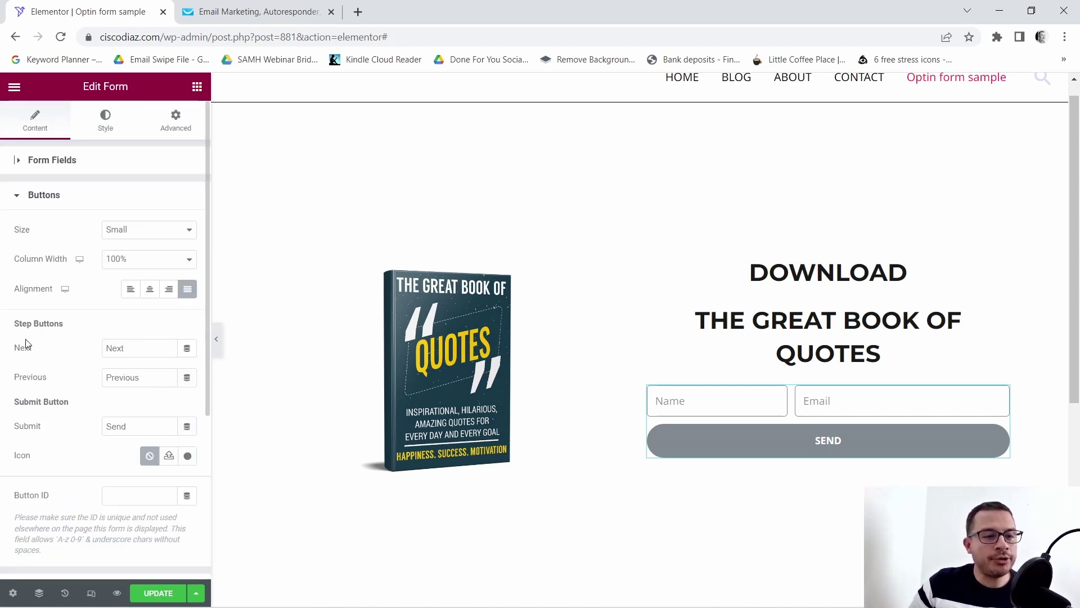
{"action": "double_click", "coordinate": [20, 230]}
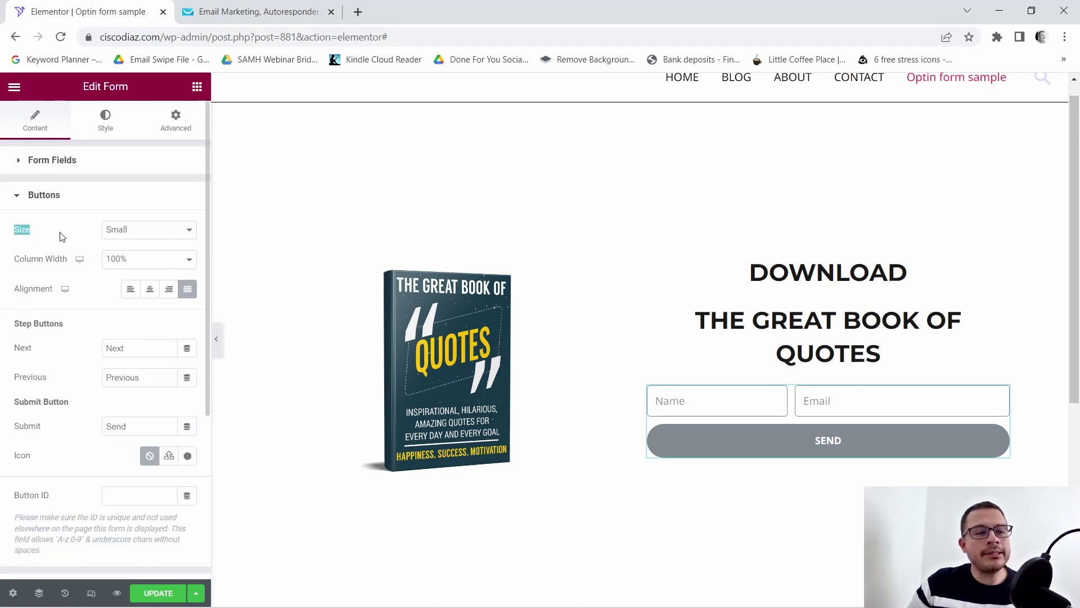
{"action": "left_click", "coordinate": [190, 230]}
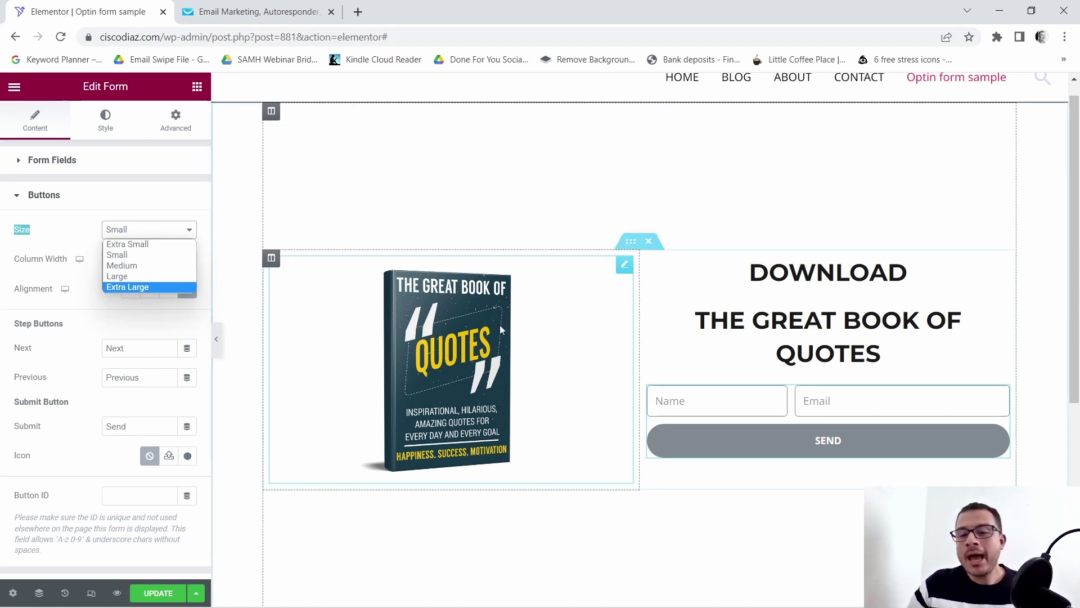
{"action": "left_click", "coordinate": [126, 276]}
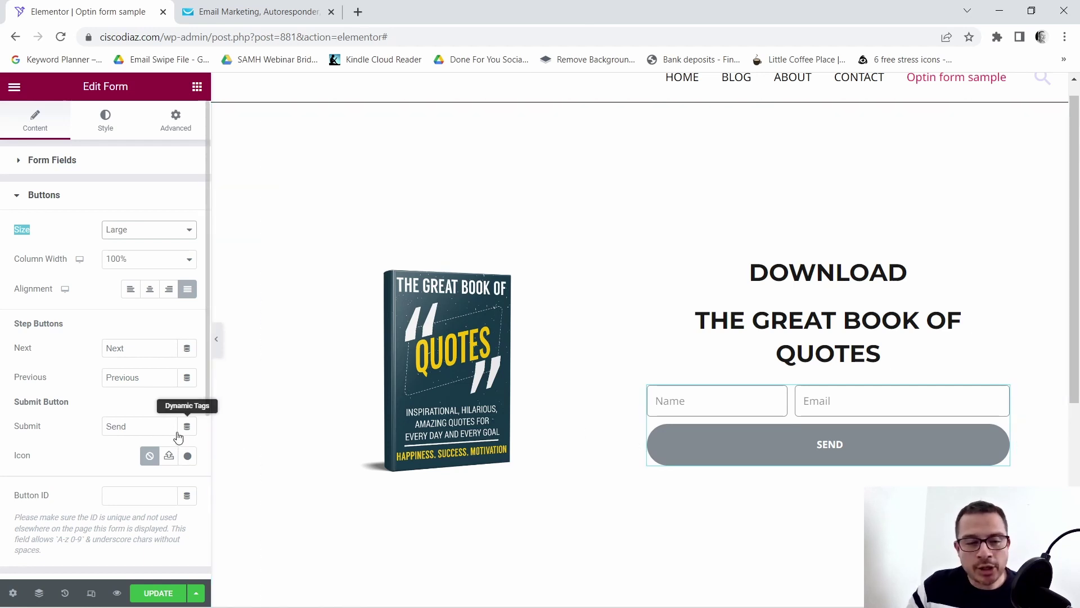
{"action": "left_click_drag", "start_coordinate": [143, 423], "coordinate": [108, 430]}
{"action": "type", "text": "YES"}
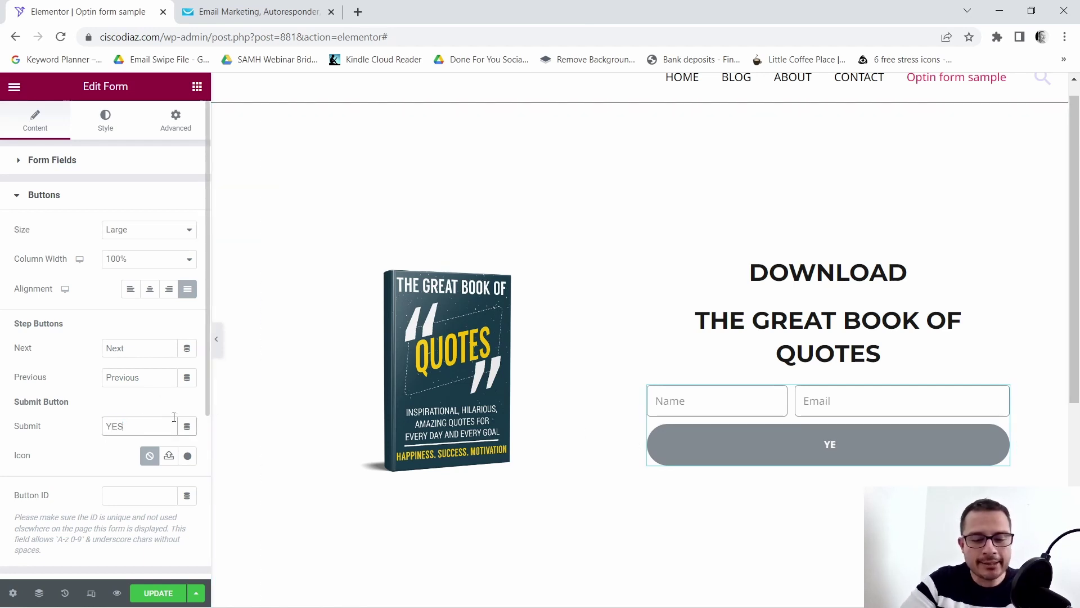
{"action": "type", "text": ", SEND "}
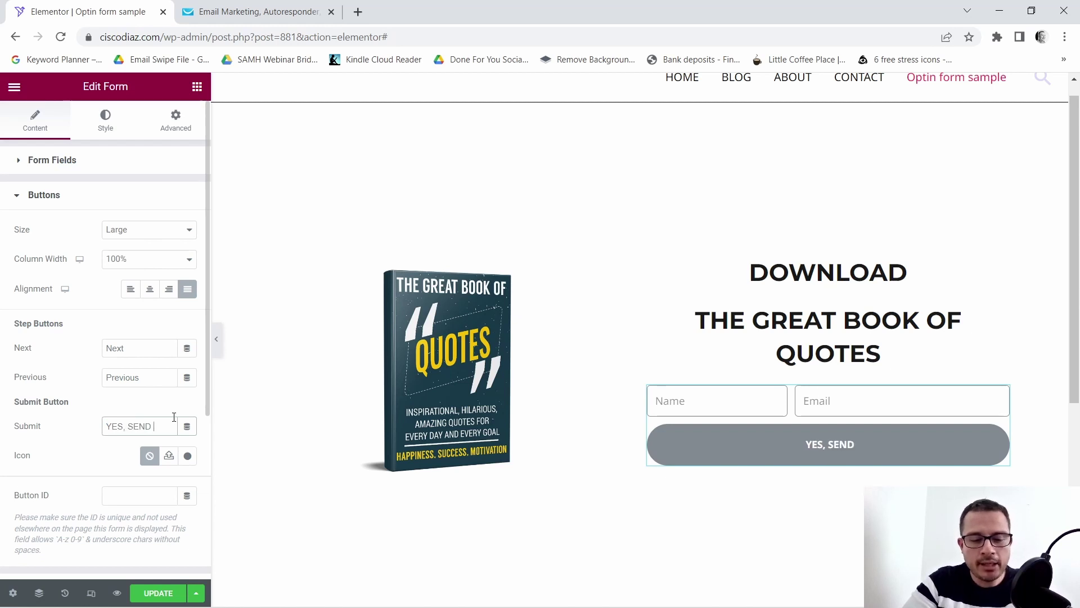
{"action": "type", "text": "ME THE"}
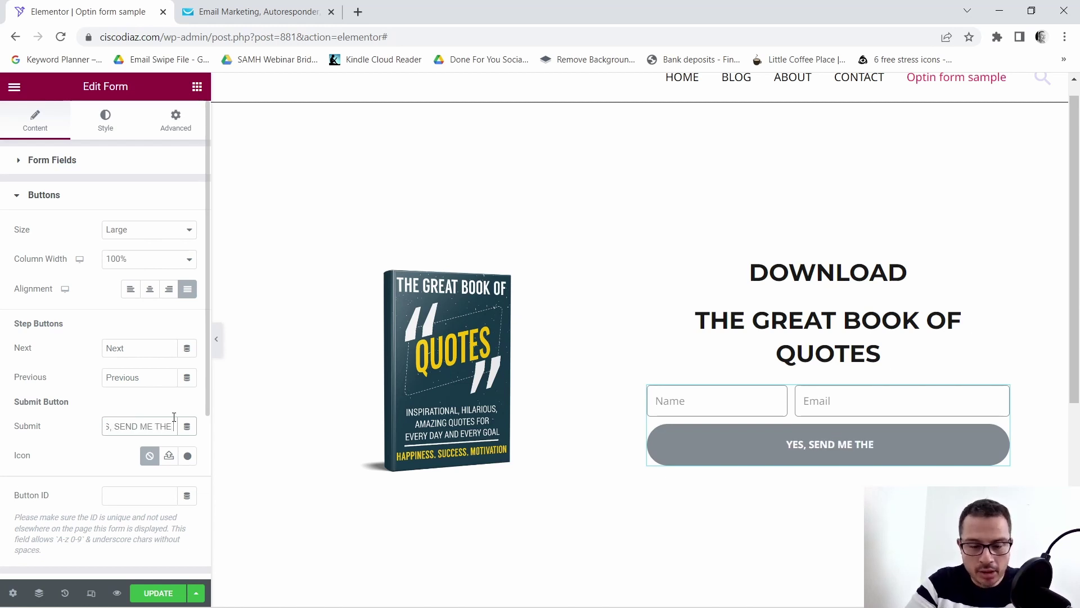
{"action": "type", "text": " BOOK!"}
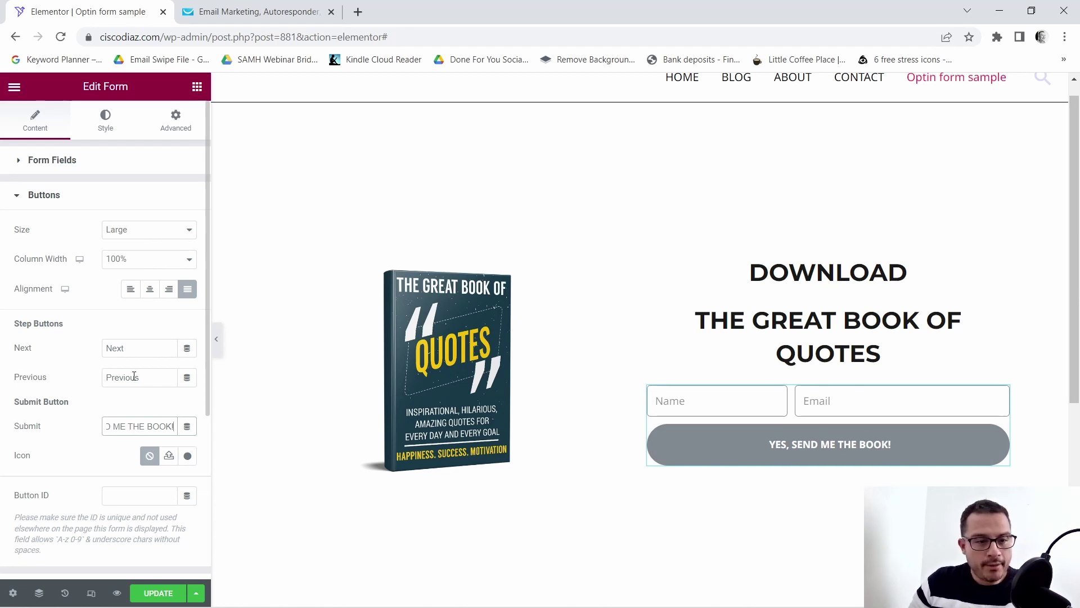
- Set the submit button's text size to 20 in its typography settings
{"action": "left_click", "coordinate": [104, 117]}
{"action": "scroll", "coordinate": [58, 220], "scroll_direction": "down", "scroll_amount": 3}
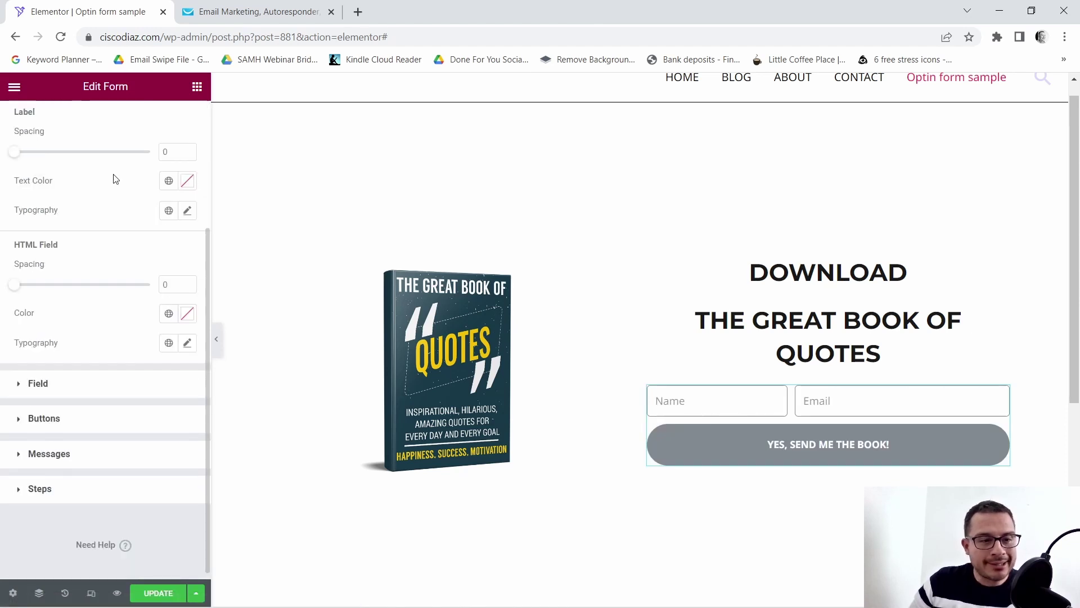
{"action": "left_click", "coordinate": [33, 418]}
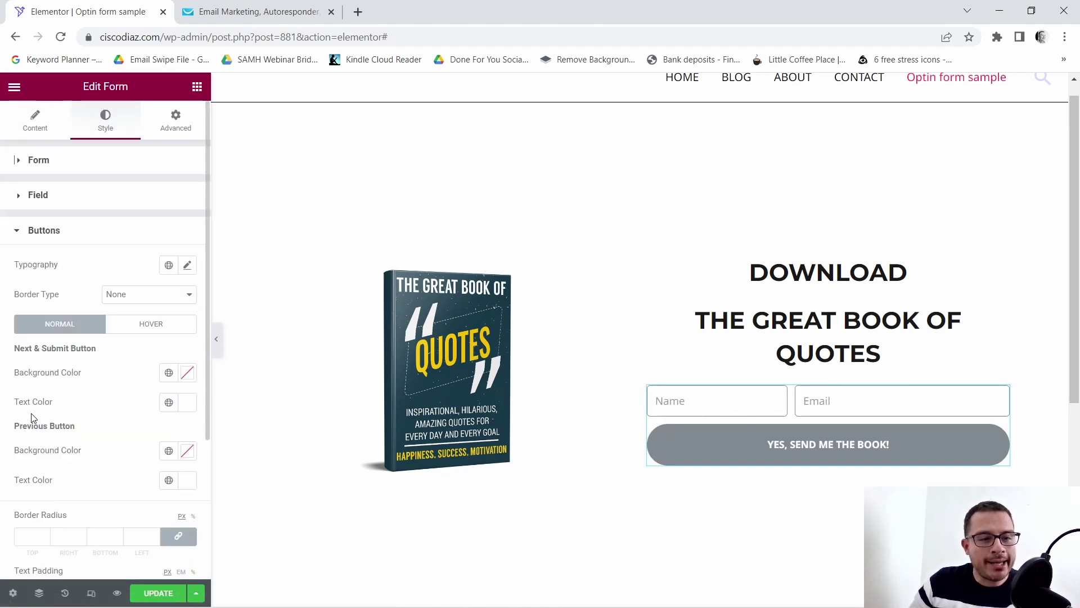
{"action": "left_click", "coordinate": [188, 267]}
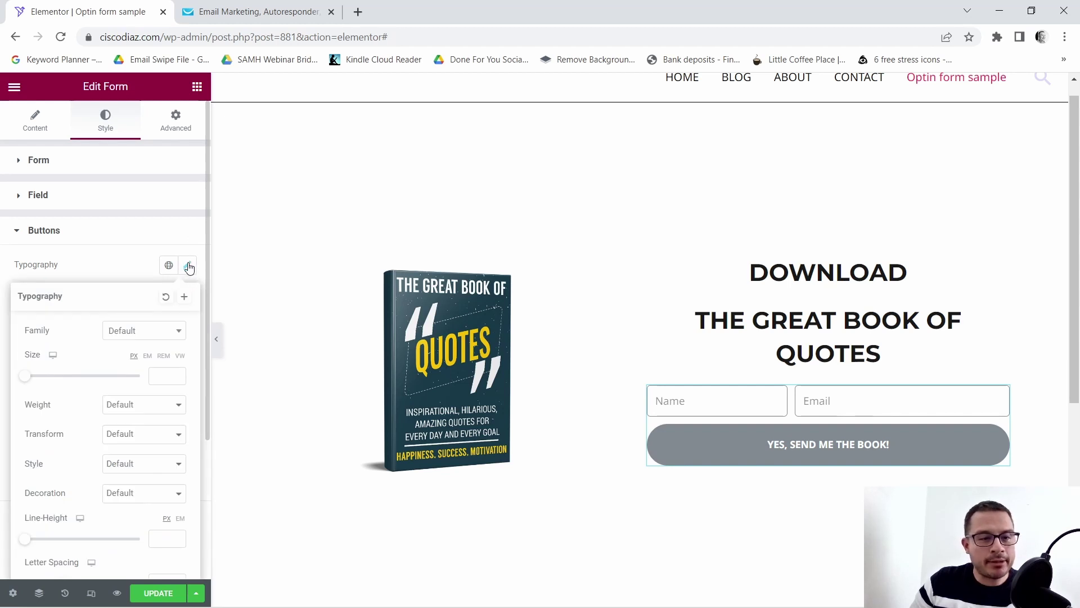
{"action": "scroll", "coordinate": [172, 304], "scroll_direction": "down", "scroll_amount": 2}
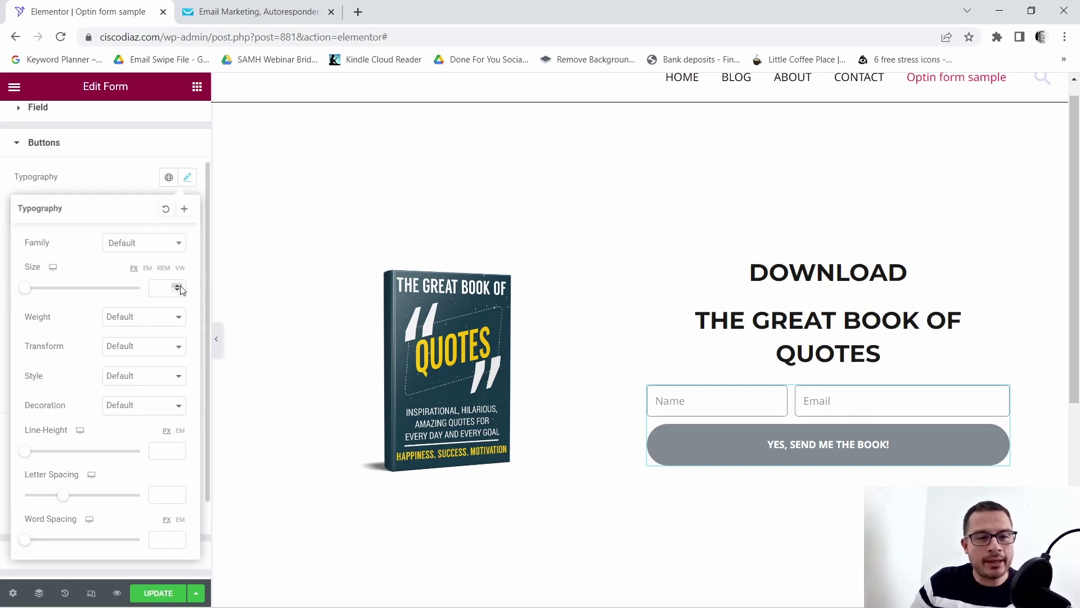
{"action": "left_click", "coordinate": [178, 286]}
{"action": "left_click_drag", "start_coordinate": [181, 289], "coordinate": [180, 289]}
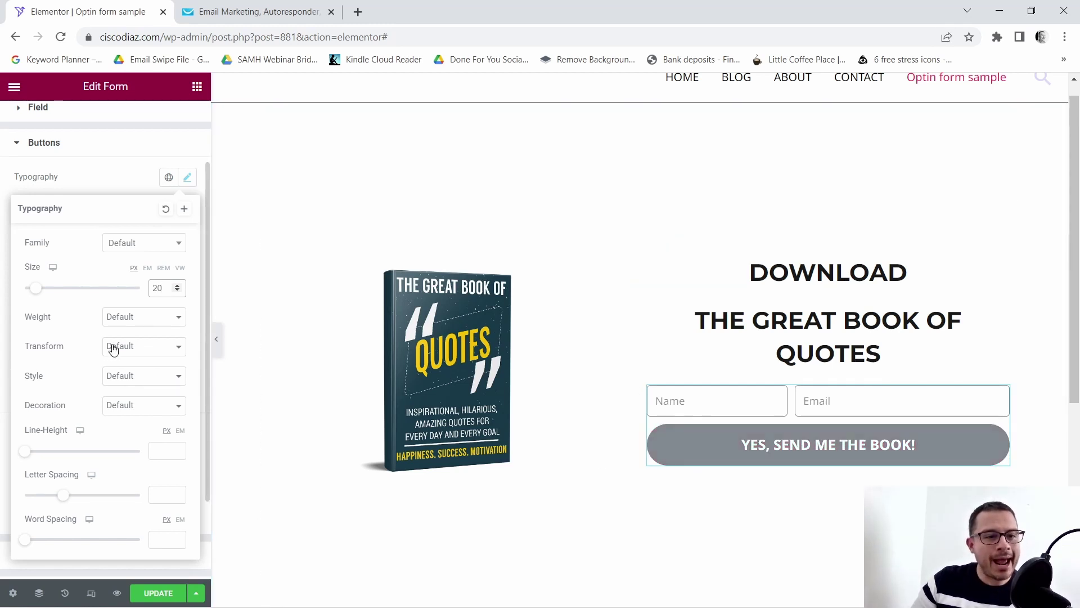
{"action": "left_click", "coordinate": [194, 177]}
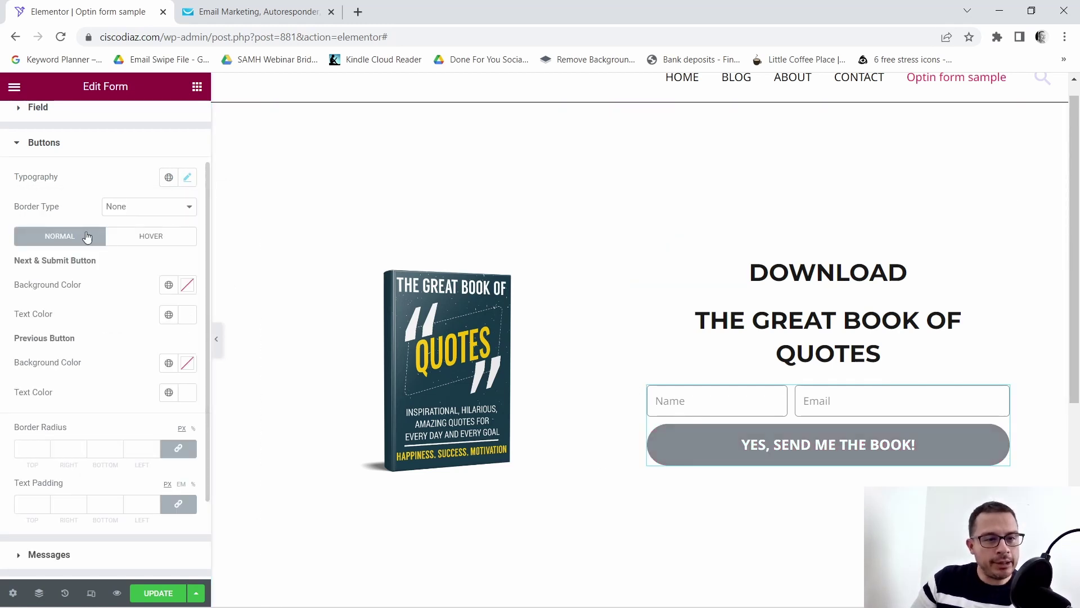
- Make the submit button background bright green, check its hover colours, and collapse the panel
{"action": "left_click", "coordinate": [186, 285]}
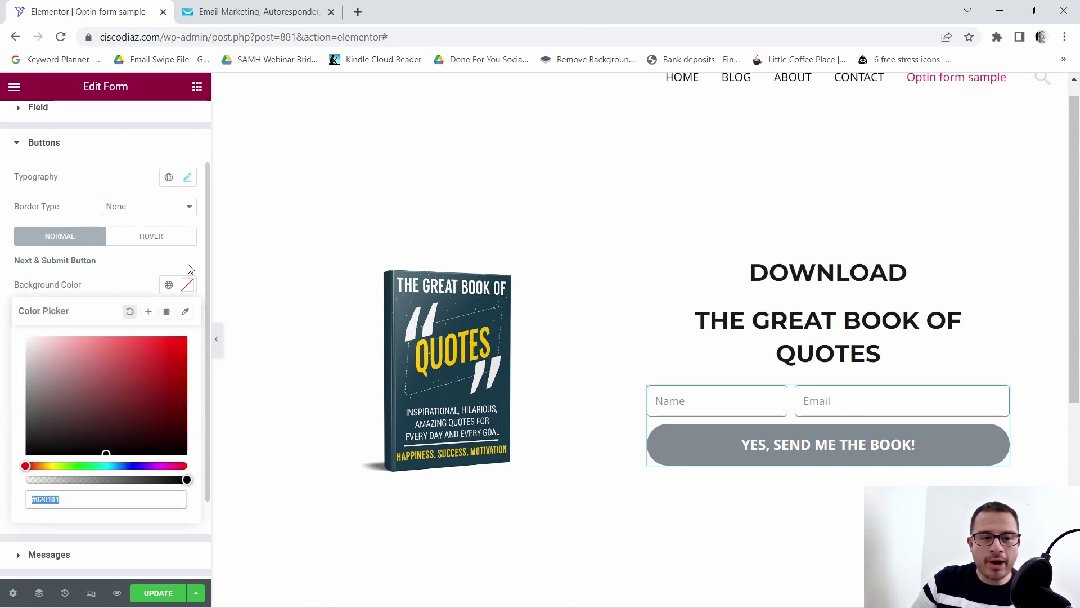
{"action": "mouse_move", "coordinate": [85, 462]}
{"action": "left_mouse_down"}
{"action": "mouse_move", "coordinate": [143, 349]}
{"action": "mouse_move", "coordinate": [113, 378]}
{"action": "mouse_move", "coordinate": [158, 375]}
{"action": "mouse_move", "coordinate": [207, 405]}
{"action": "left_mouse_up"}
{"action": "mouse_move", "coordinate": [227, 352]}
{"action": "left_mouse_down"}
{"action": "mouse_move", "coordinate": [148, 340]}
{"action": "mouse_move", "coordinate": [197, 357]}
{"action": "left_mouse_up"}
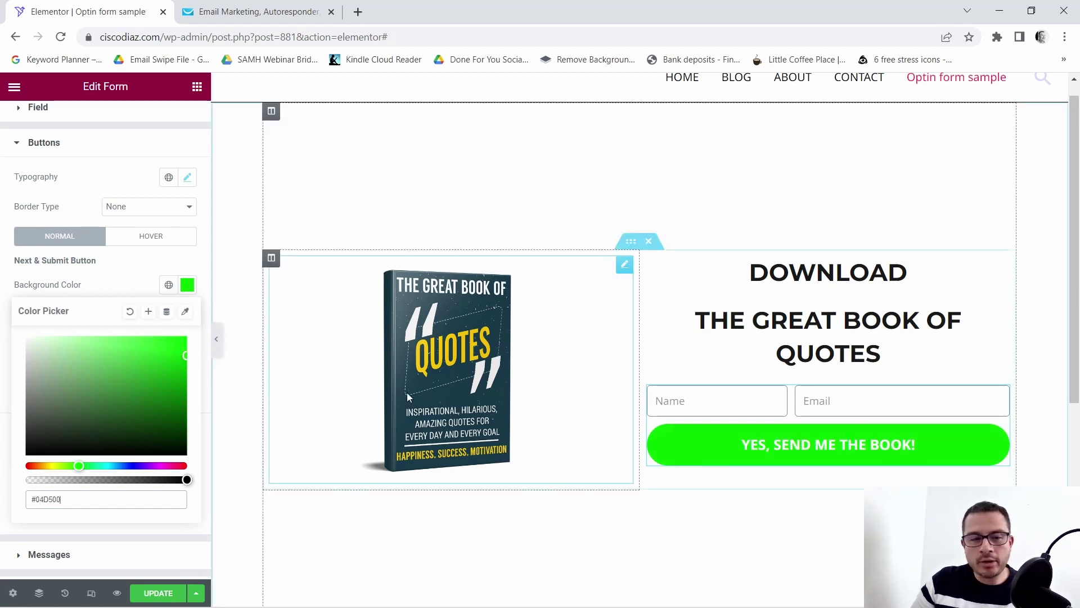
{"action": "left_click", "coordinate": [188, 285]}
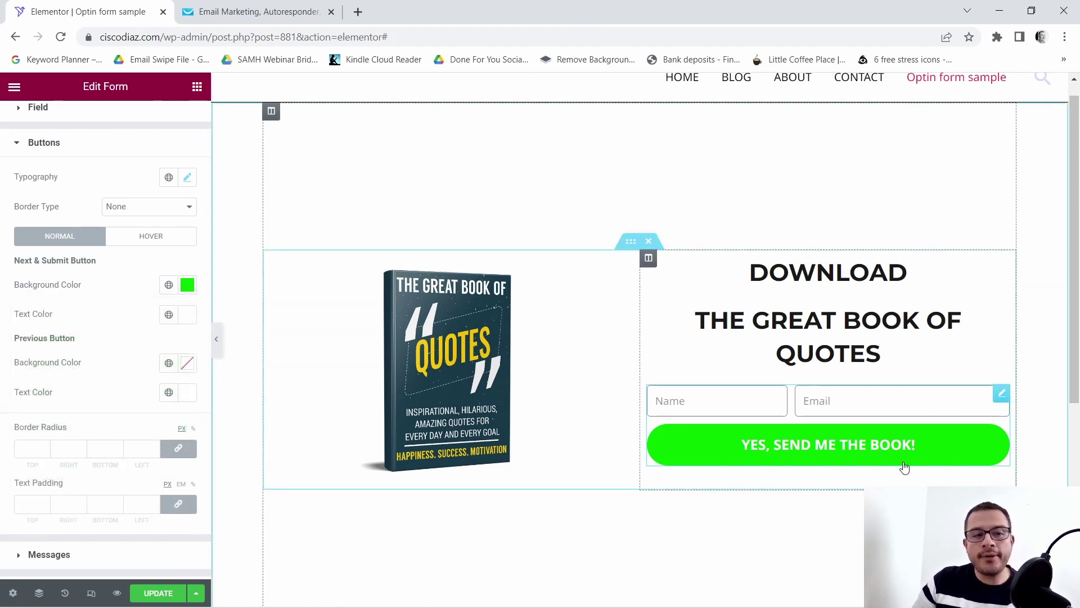
{"action": "left_click", "coordinate": [138, 236]}
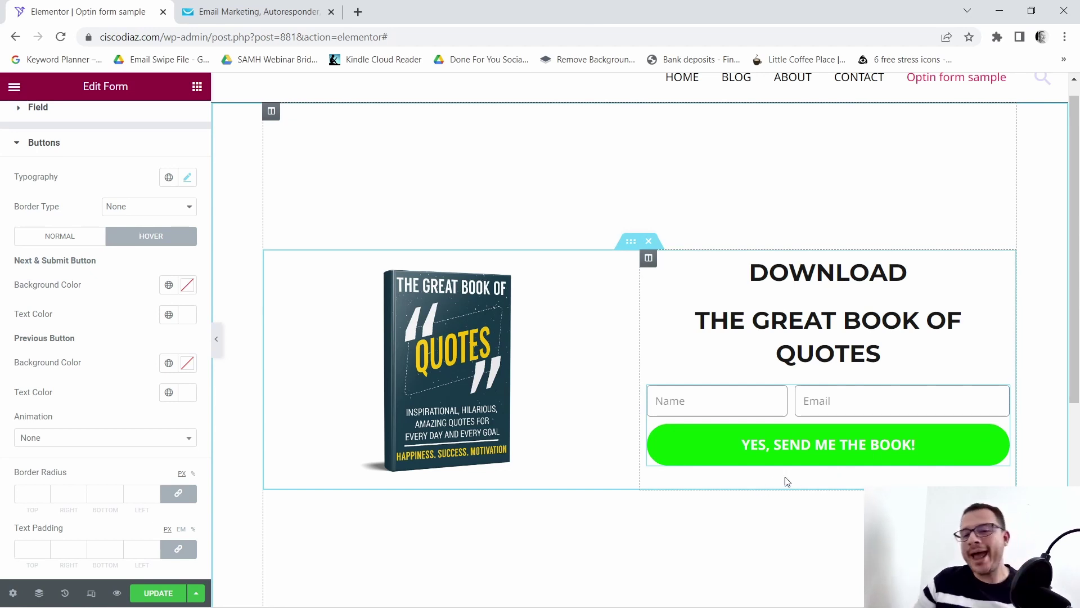
{"action": "left_click", "coordinate": [218, 348]}
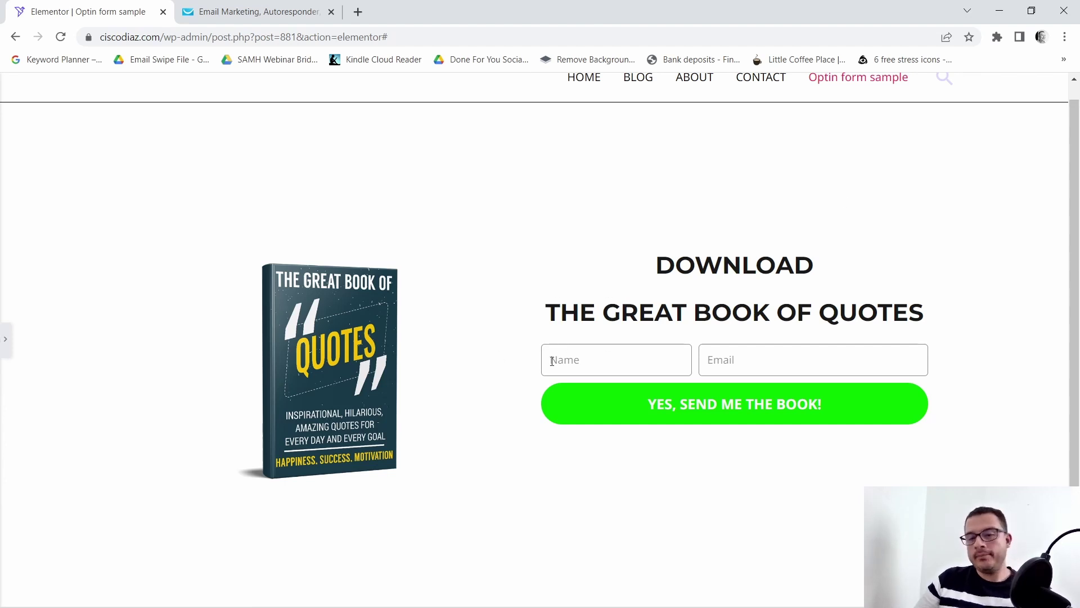
- Reopen the editing panel to bring back the form's button style settings
{"action": "left_click", "coordinate": [5, 339]}
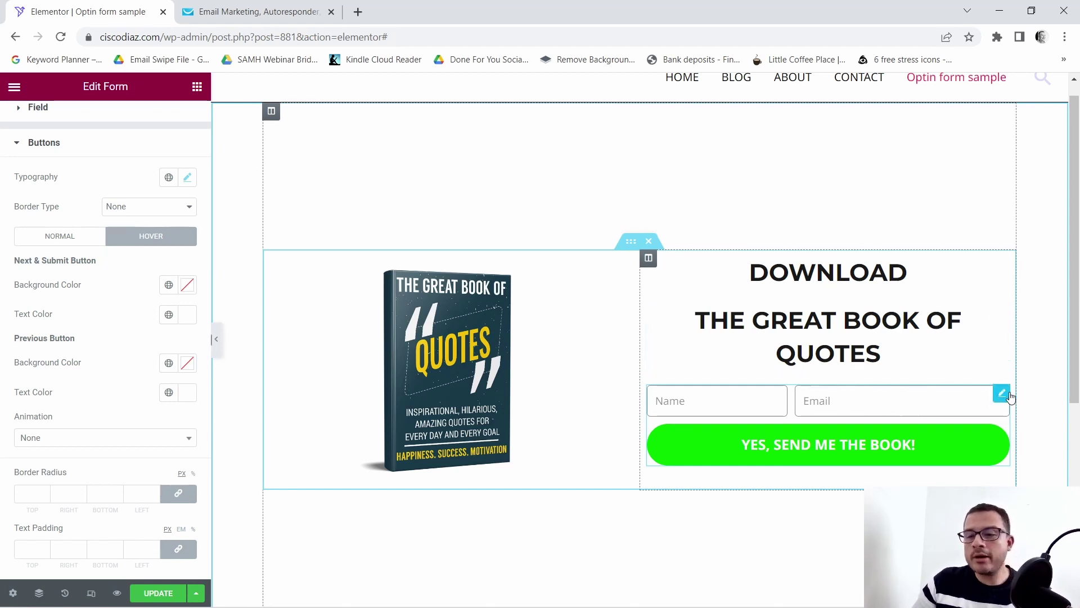
{"action": "scroll", "coordinate": [104, 377], "scroll_direction": "up", "scroll_amount": 2}
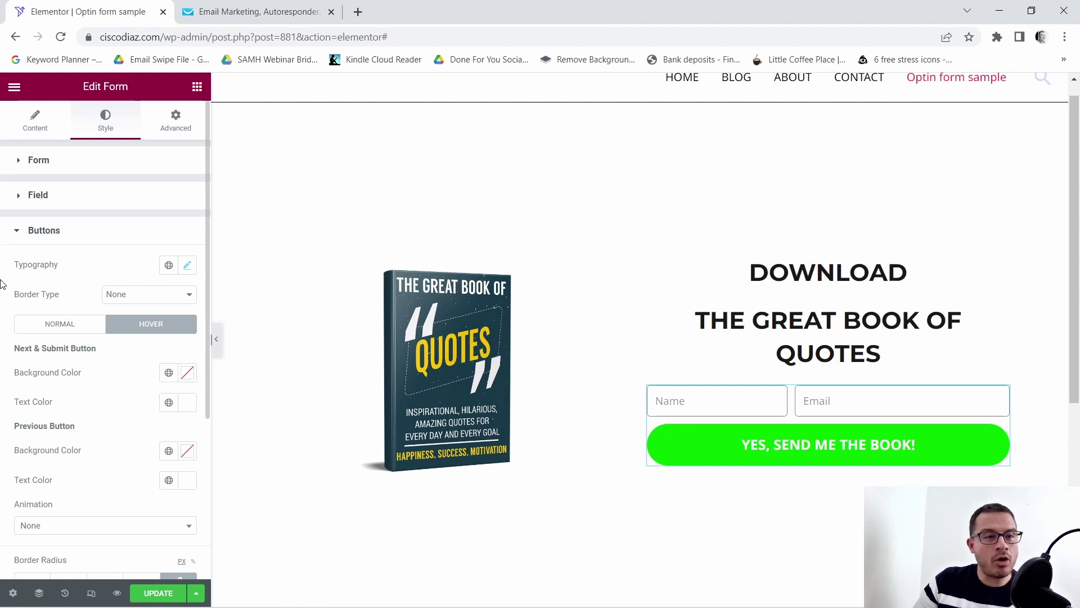
- Remove Collect Submissions from the form's Actions After Submit
{"action": "left_click", "coordinate": [34, 121]}
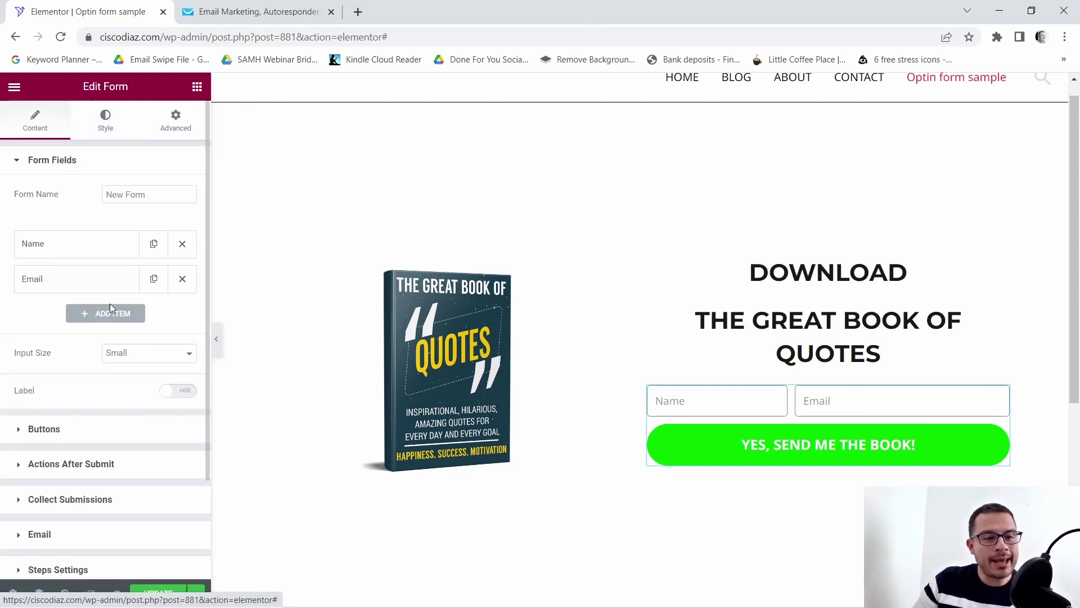
{"action": "scroll", "coordinate": [90, 336], "scroll_direction": "down", "scroll_amount": 2}
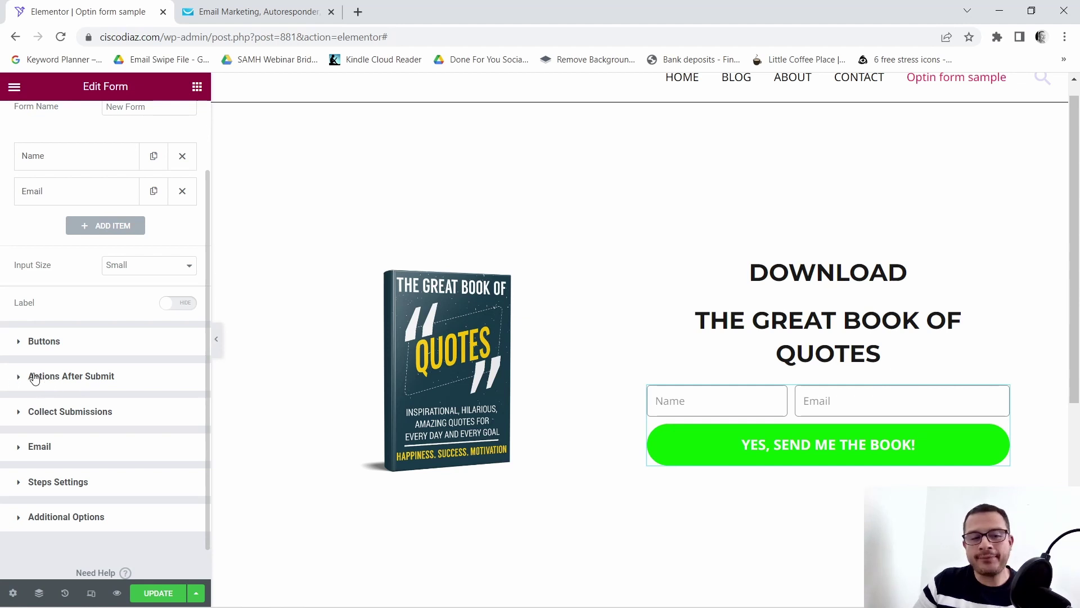
{"action": "left_click", "coordinate": [14, 380]}
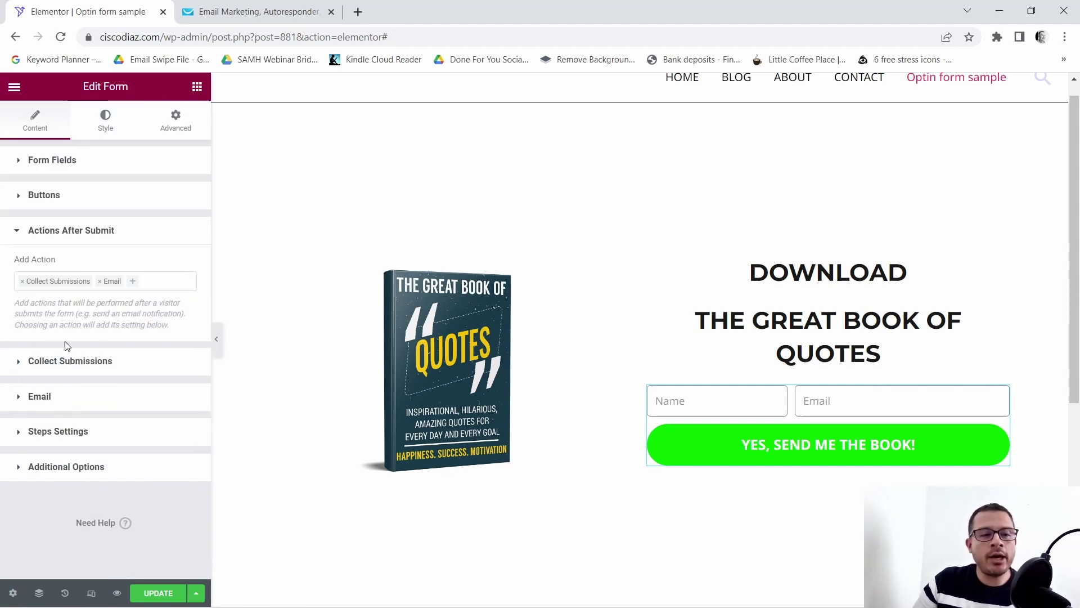
{"action": "left_click", "coordinate": [23, 281]}
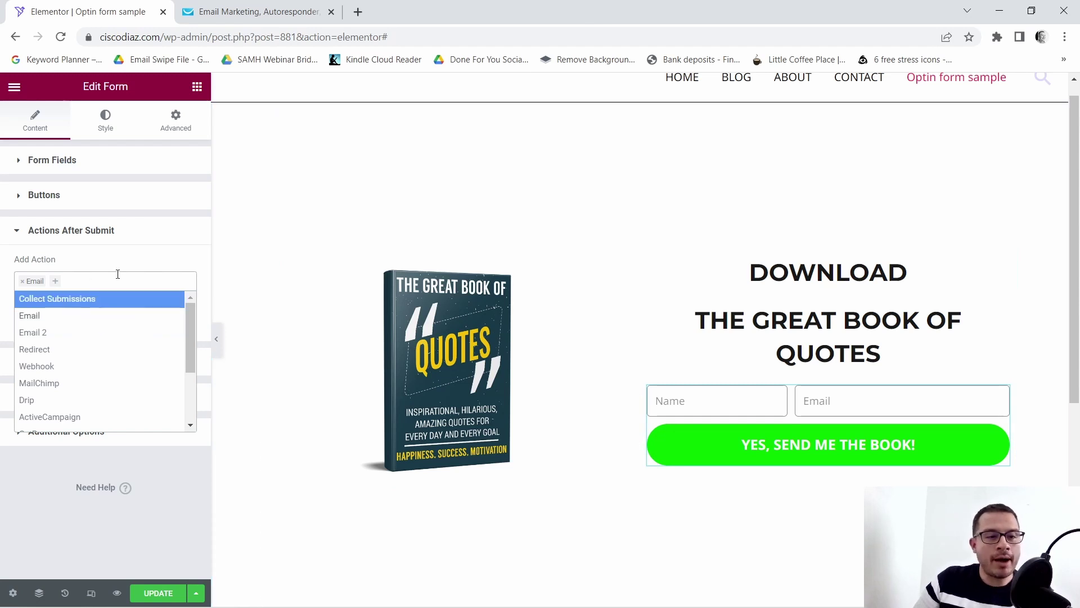
- Add the Redirect and GetResponse actions to the form's after-submit actions
{"action": "left_click", "coordinate": [34, 350]}
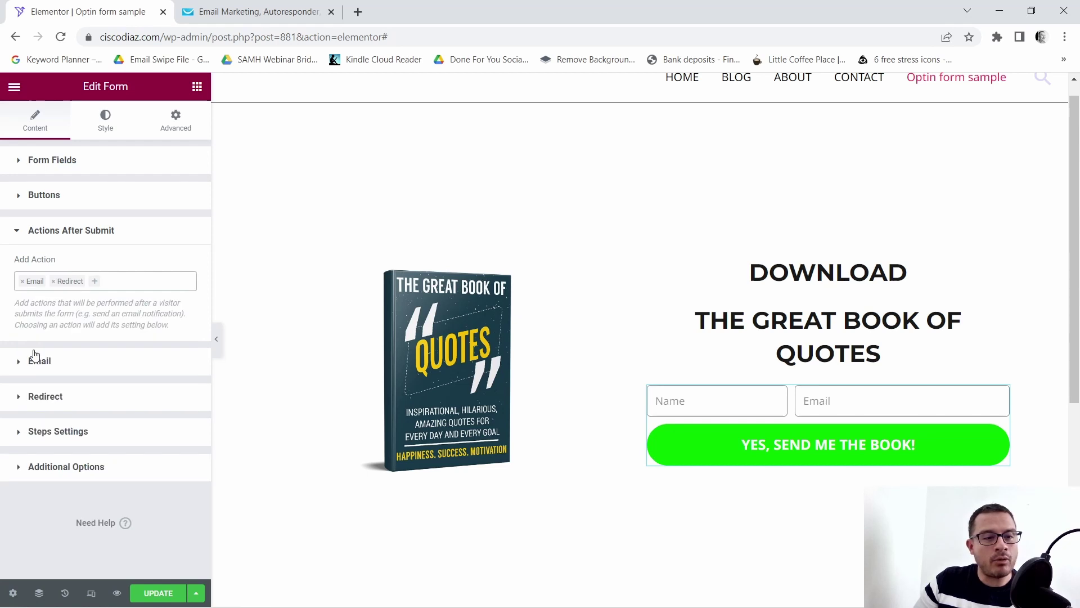
{"action": "left_click", "coordinate": [97, 285]}
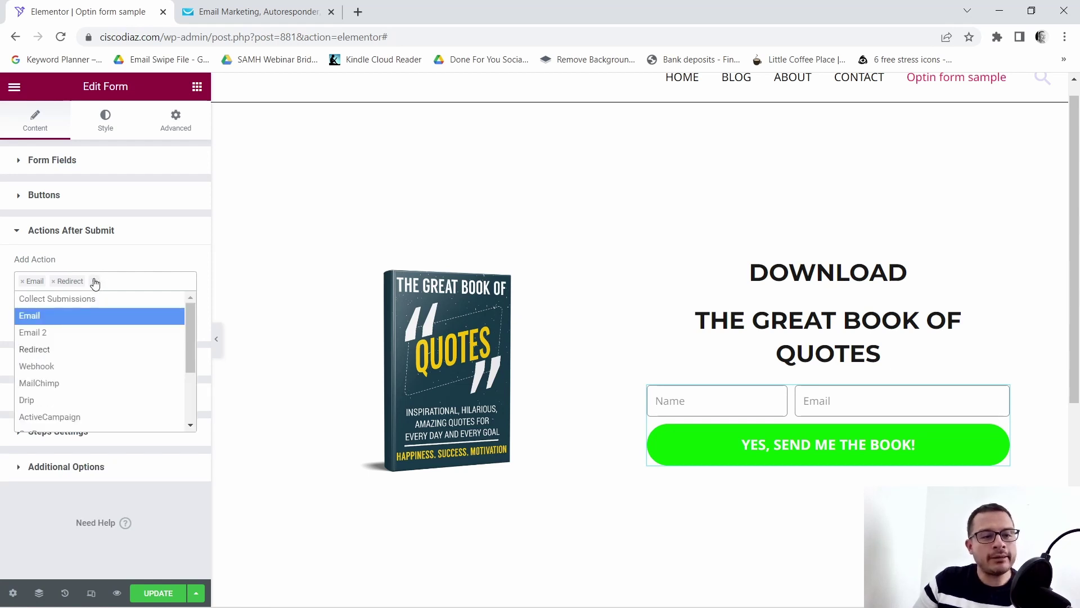
{"action": "scroll", "coordinate": [93, 322], "scroll_direction": "down", "scroll_amount": 2}
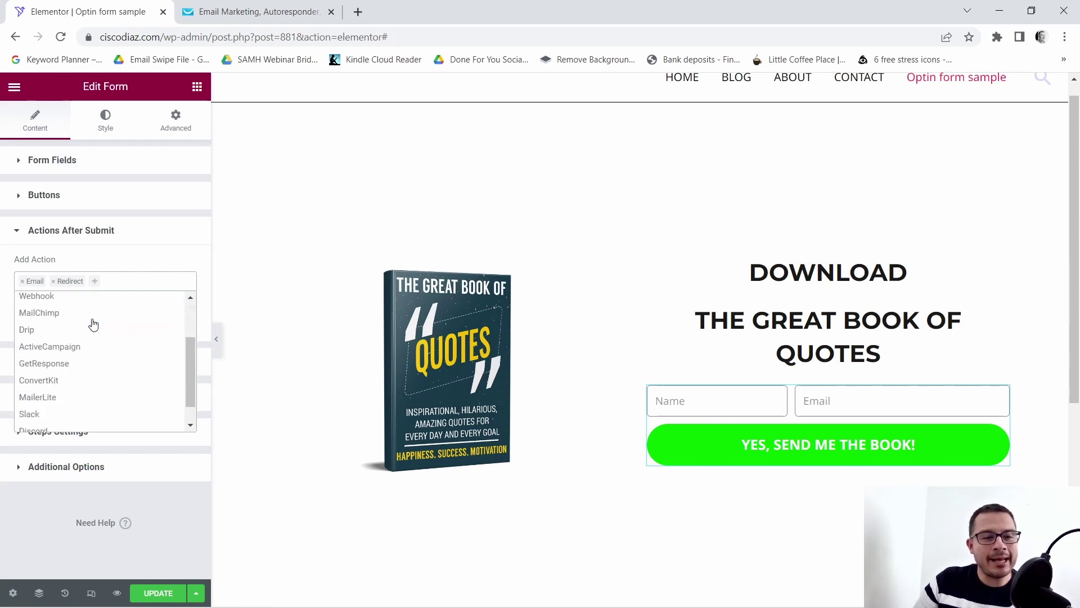
{"action": "left_click", "coordinate": [52, 365]}
{"action": "scroll", "coordinate": [107, 345], "scroll_direction": "down", "scroll_amount": 1}
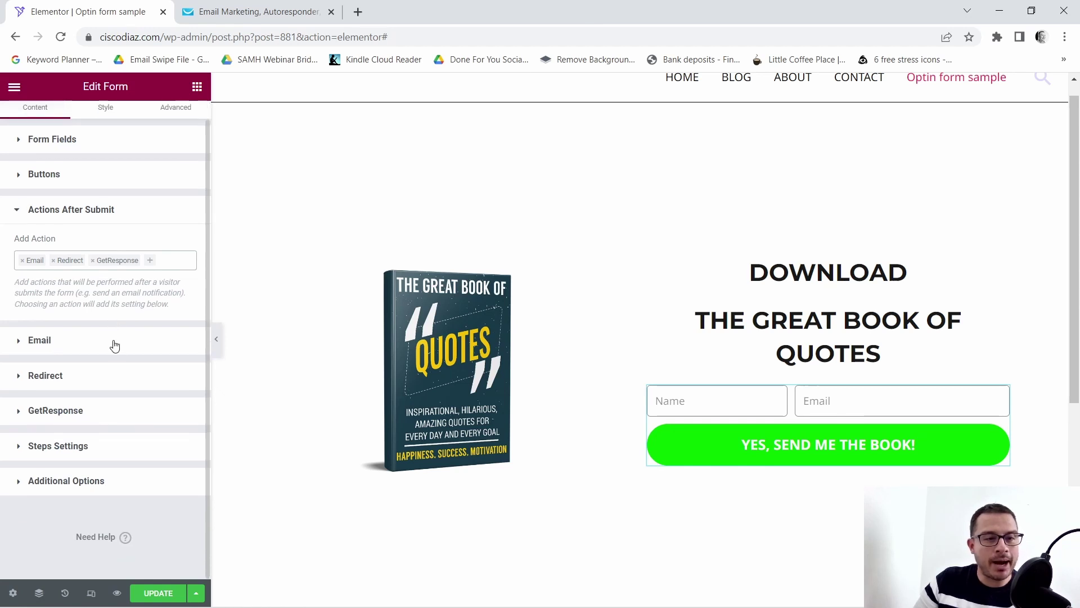
{"action": "left_click", "coordinate": [17, 216]}
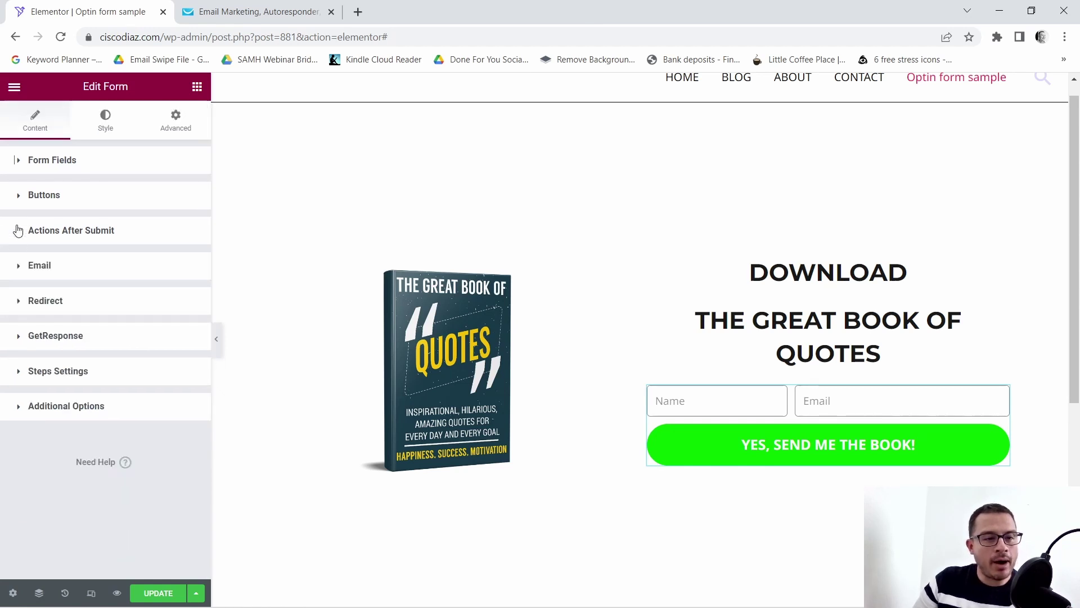
{"action": "left_click", "coordinate": [20, 266]}
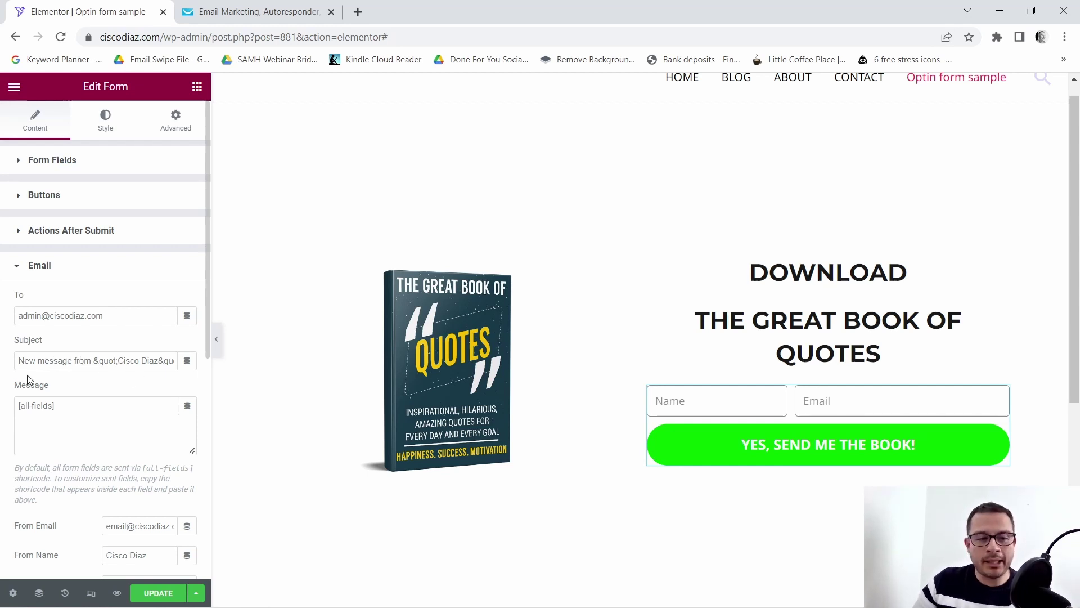
{"action": "scroll", "coordinate": [29, 381], "scroll_direction": "down", "scroll_amount": 2}
{"action": "scroll", "coordinate": [75, 326], "scroll_direction": "down", "scroll_amount": 2}
{"action": "scroll", "coordinate": [79, 360], "scroll_direction": "up", "scroll_amount": 2}
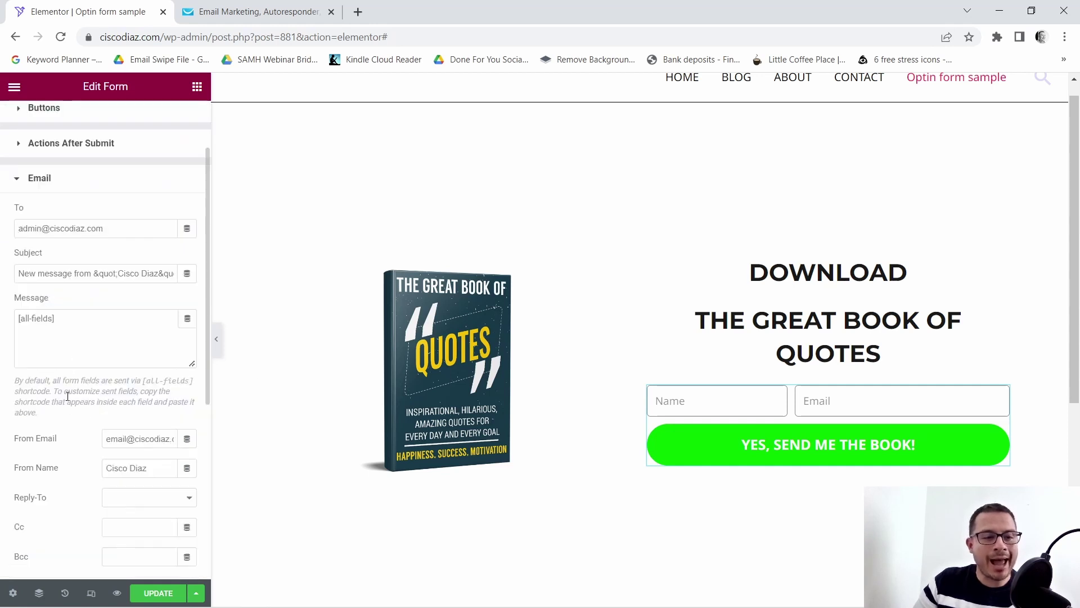
{"action": "scroll", "coordinate": [93, 425], "scroll_direction": "up", "scroll_amount": 2}
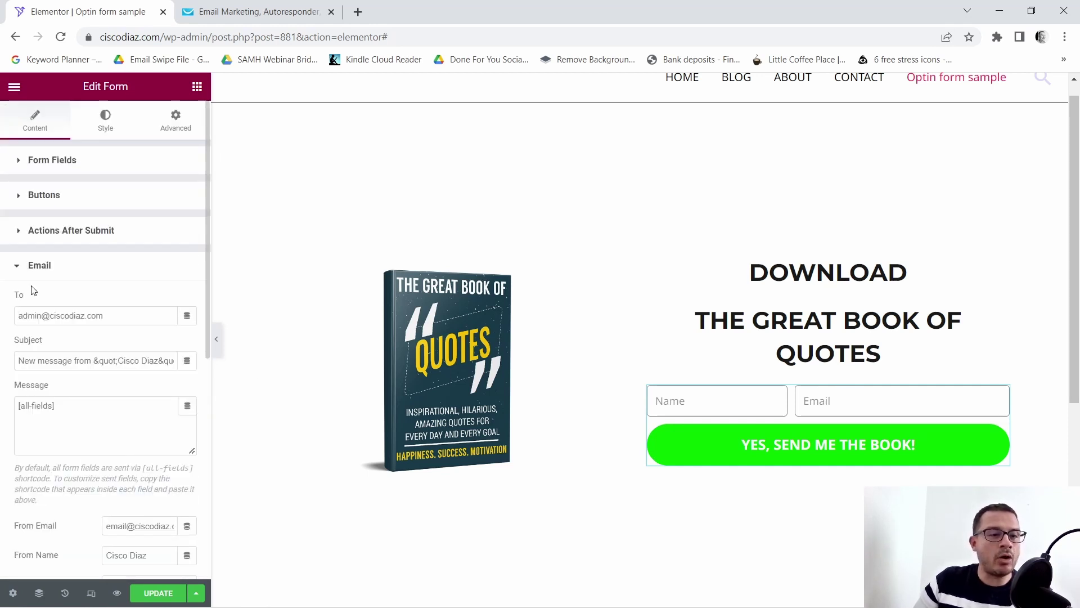
{"action": "left_click", "coordinate": [18, 268]}
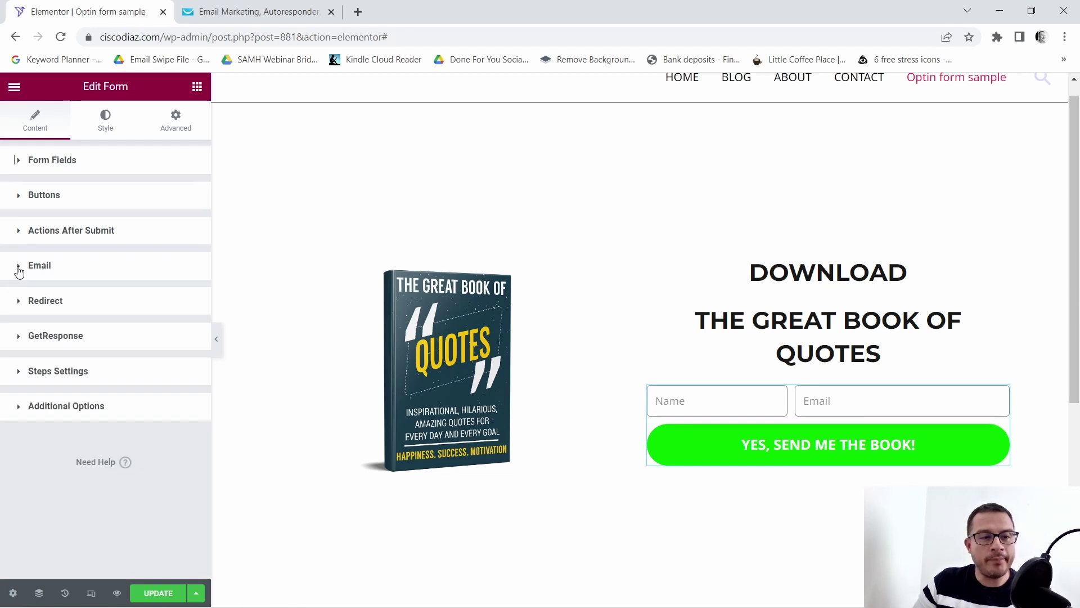
{"action": "left_click", "coordinate": [15, 302]}
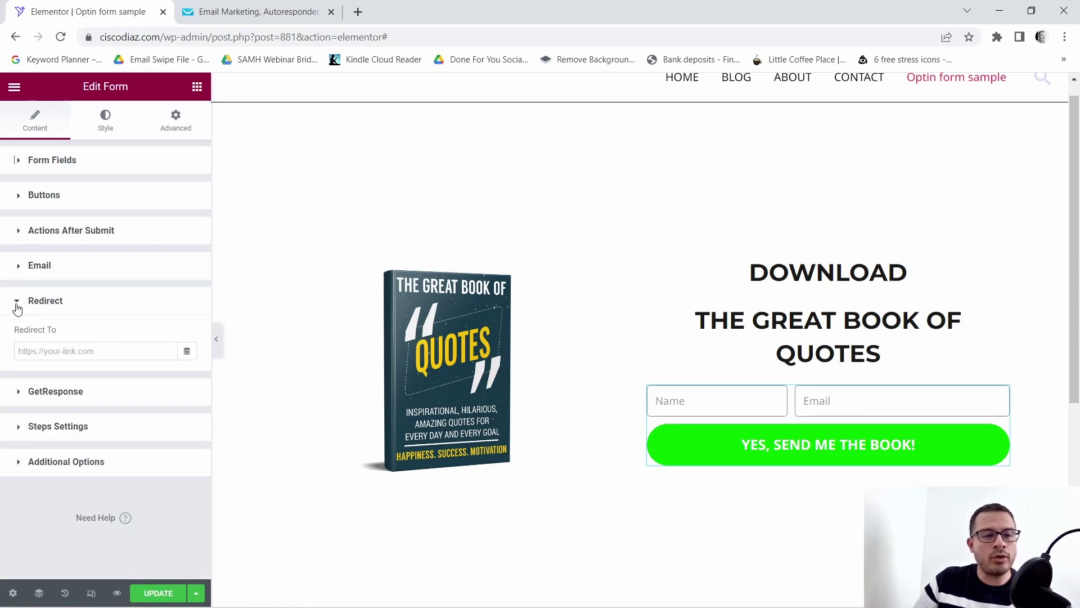
{"action": "left_click", "coordinate": [68, 354]}
{"action": "type", "text": "H"}
{"action": "key", "text": "Caps_Lock"}
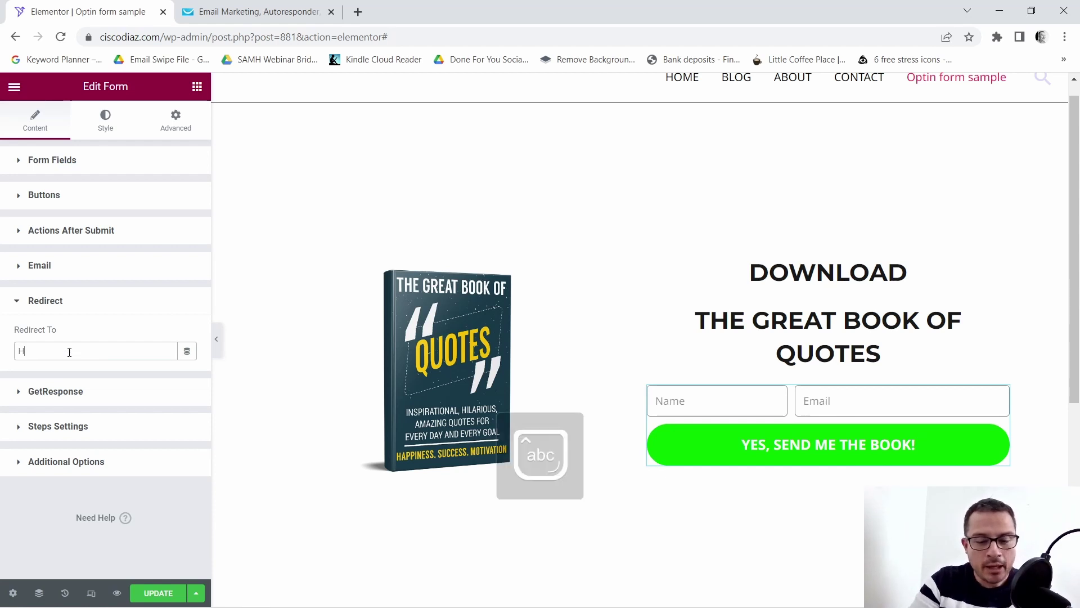
{"action": "key", "text": "BackSpace"}
{"action": "type", "text": "h"}
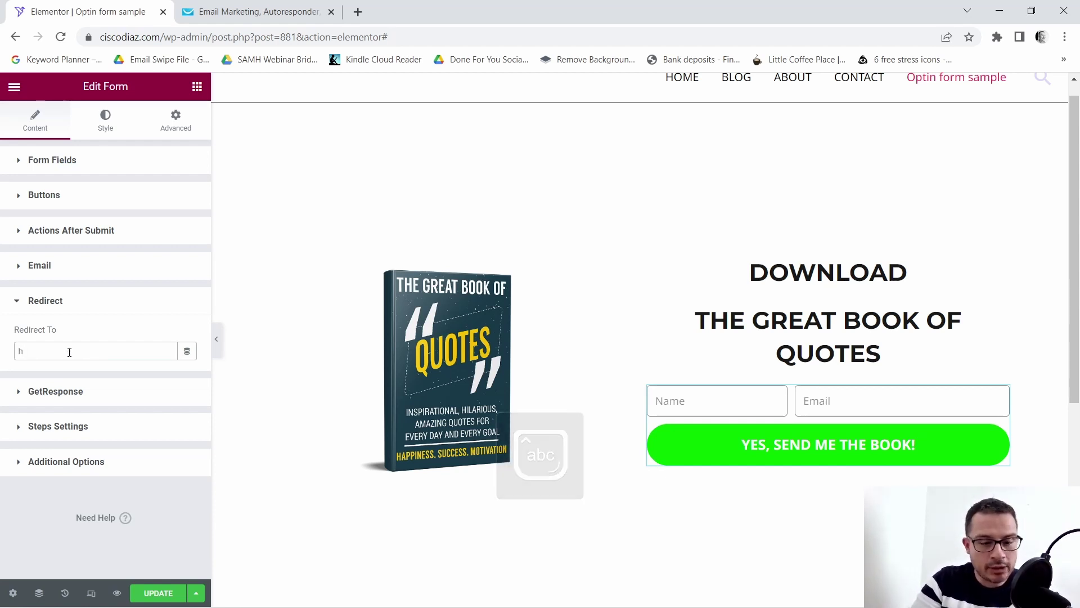
{"action": "type", "text": "ttps:"}
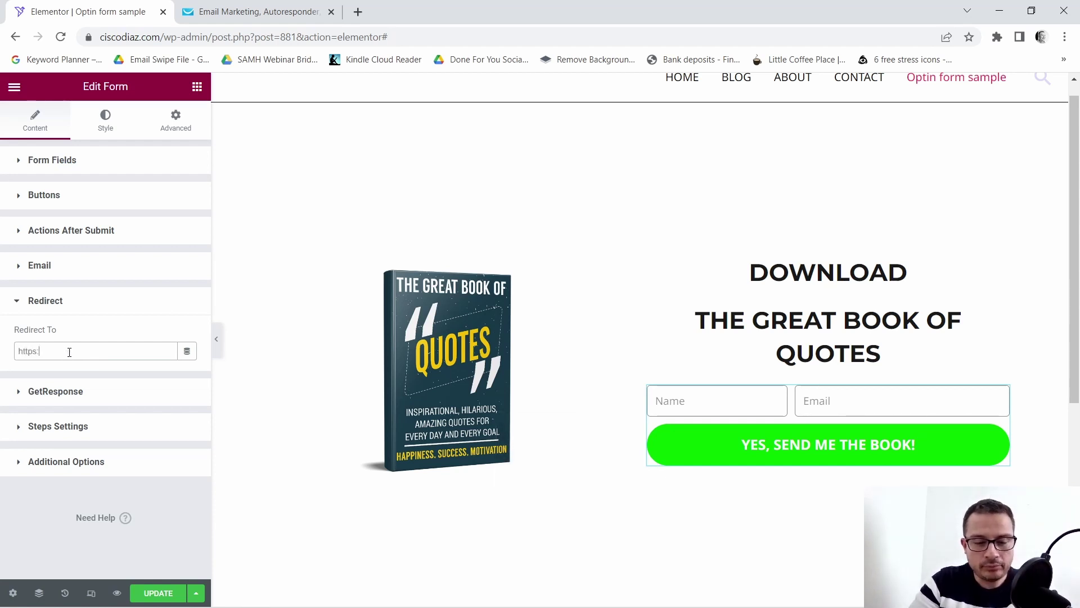
{"action": "type", "text": "//"}
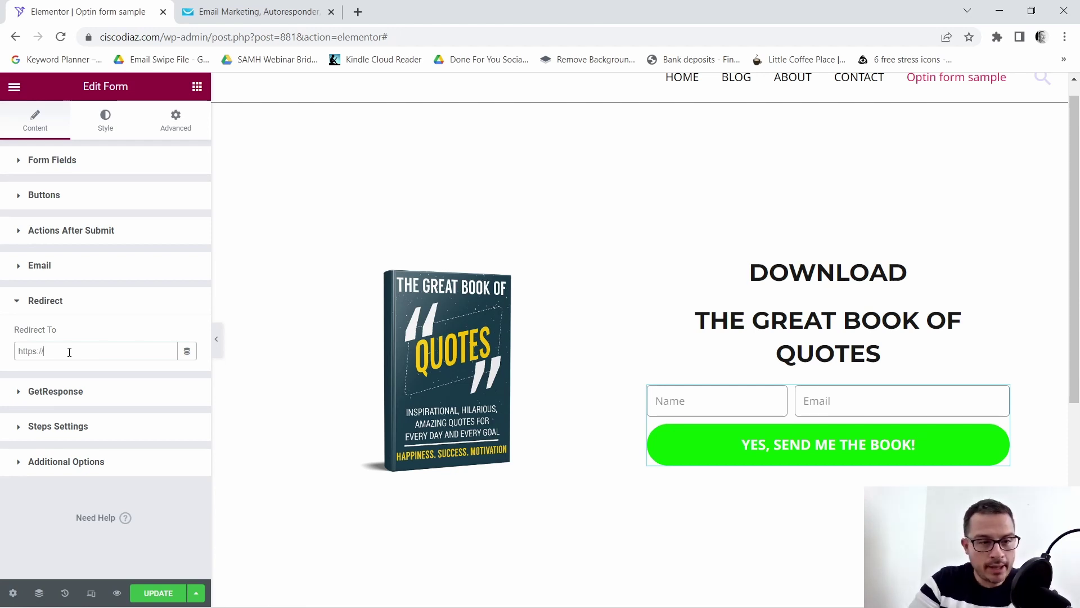
{"action": "type", "text": "/ciscodiaz.com/"}
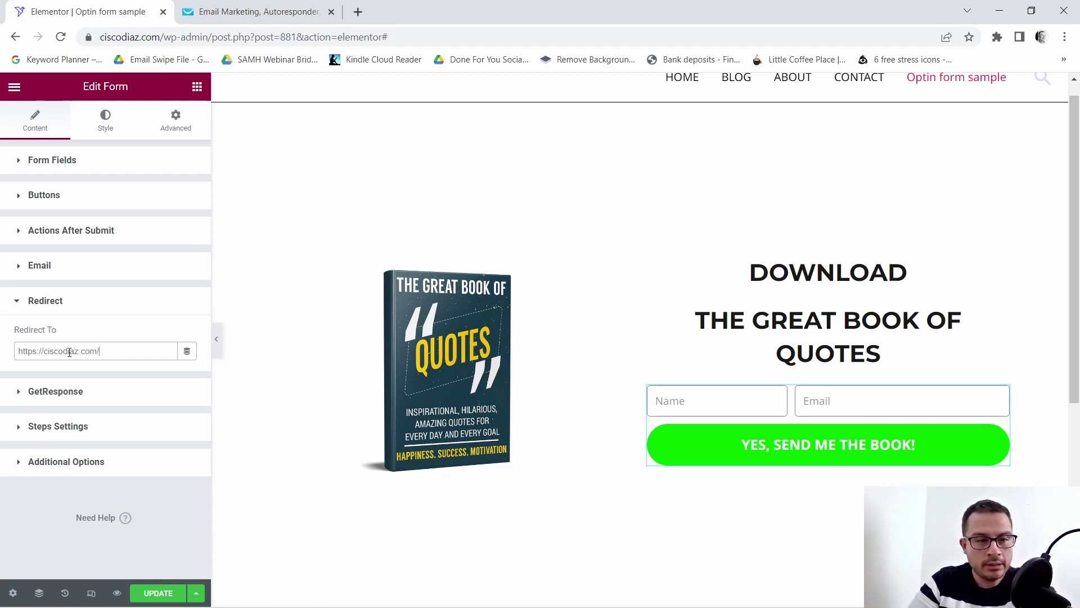
{"action": "type", "text": "thank-you"}
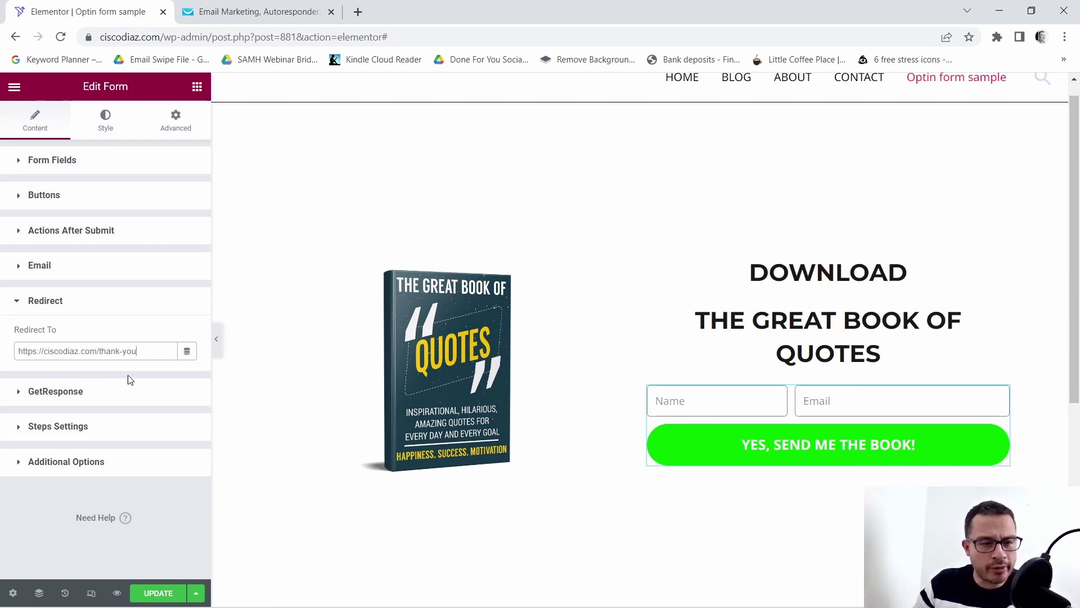
{"action": "left_click", "coordinate": [20, 307]}
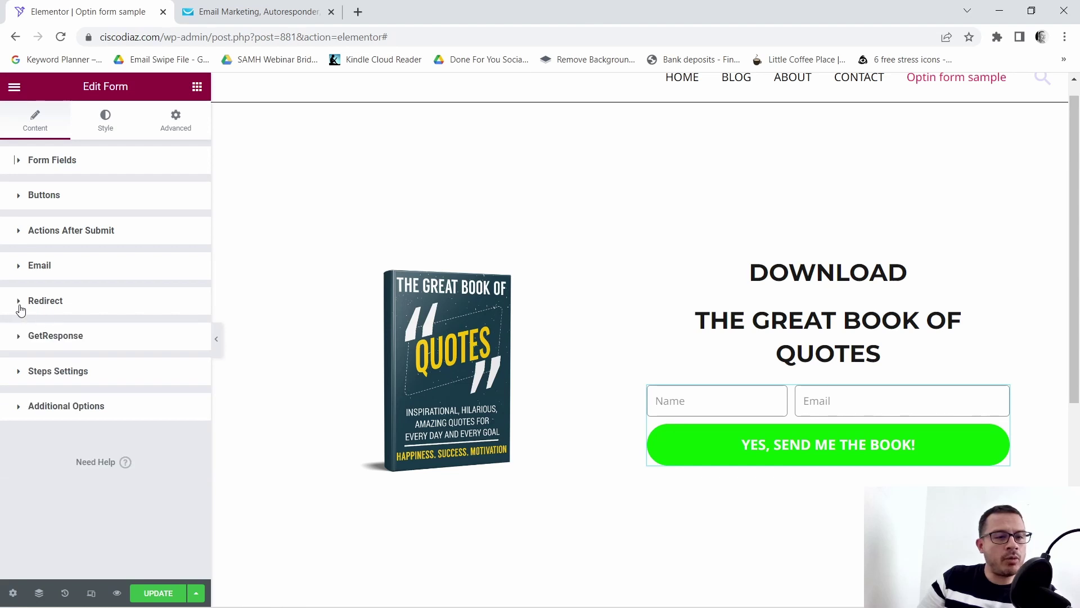
- Expand the form's GetResponse settings, then switch to the GetResponse browser tab
{"action": "left_click", "coordinate": [19, 338]}
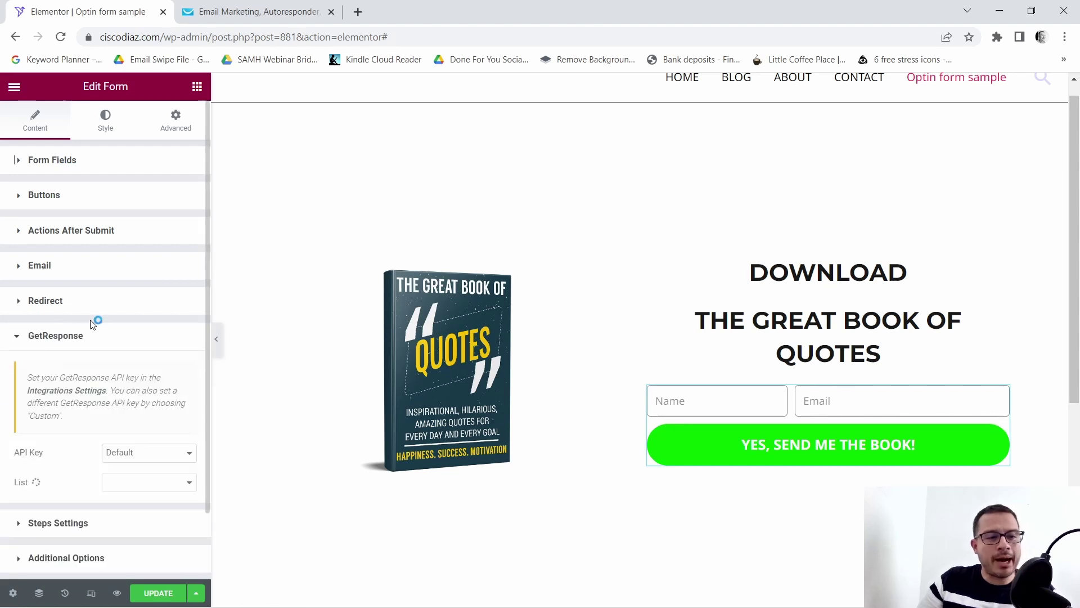
{"action": "scroll", "coordinate": [93, 324], "scroll_direction": "down", "scroll_amount": 2}
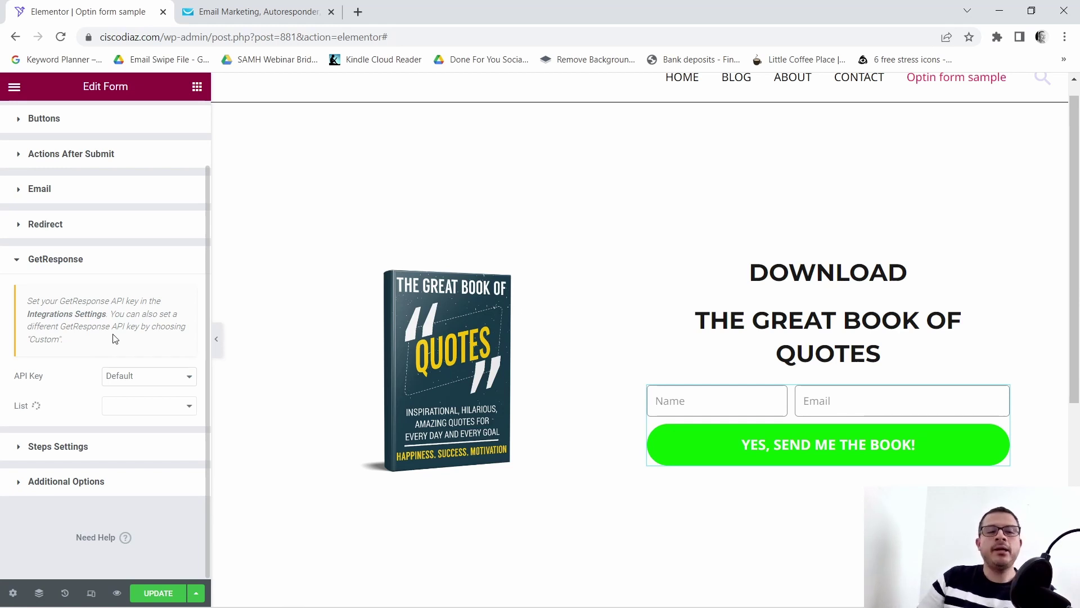
{"action": "left_click", "coordinate": [260, 8]}
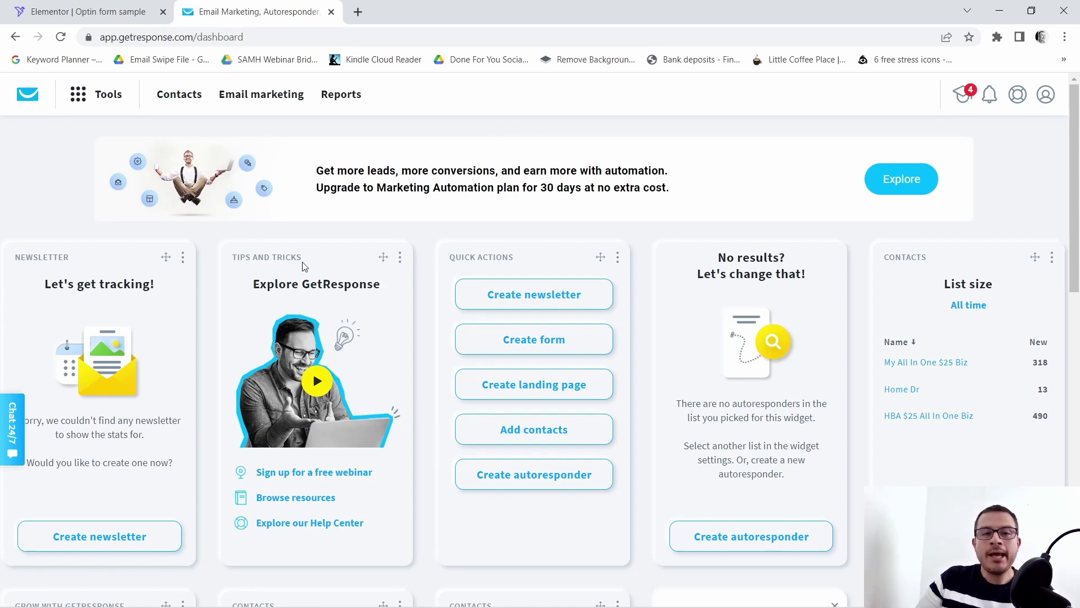
- Go to GetResponse Tools > Integrations and API and view the API keys
{"action": "left_click", "coordinate": [97, 97]}
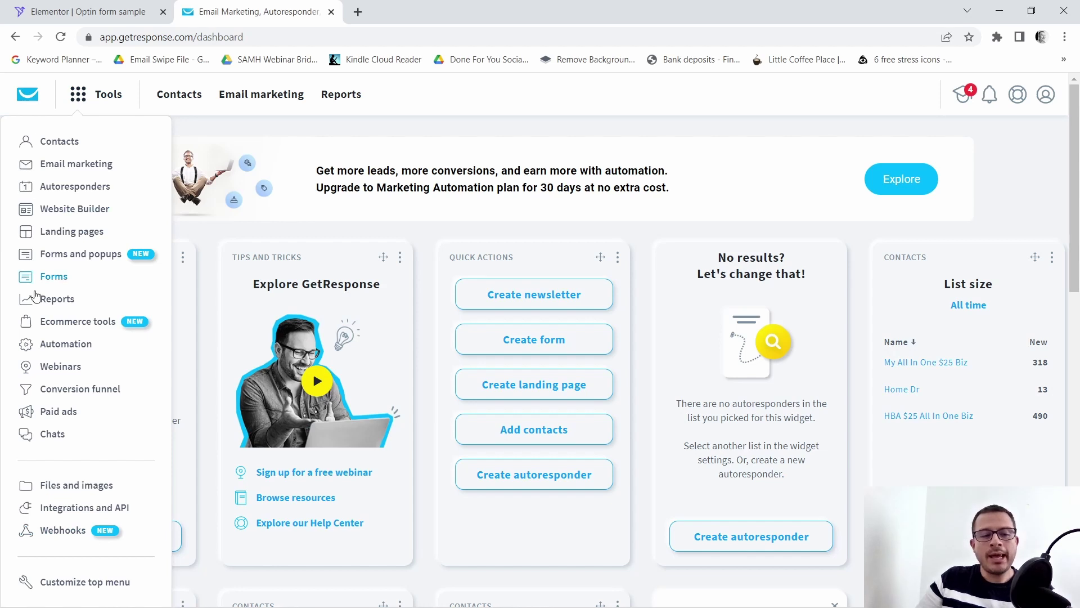
{"action": "left_click", "coordinate": [85, 505]}
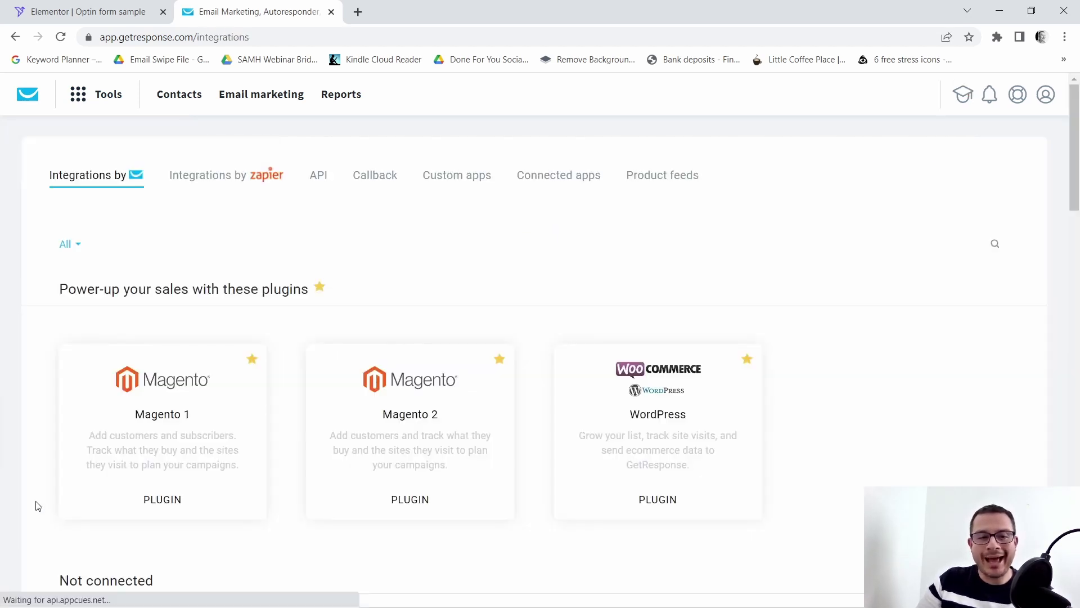
{"action": "left_click", "coordinate": [315, 179]}
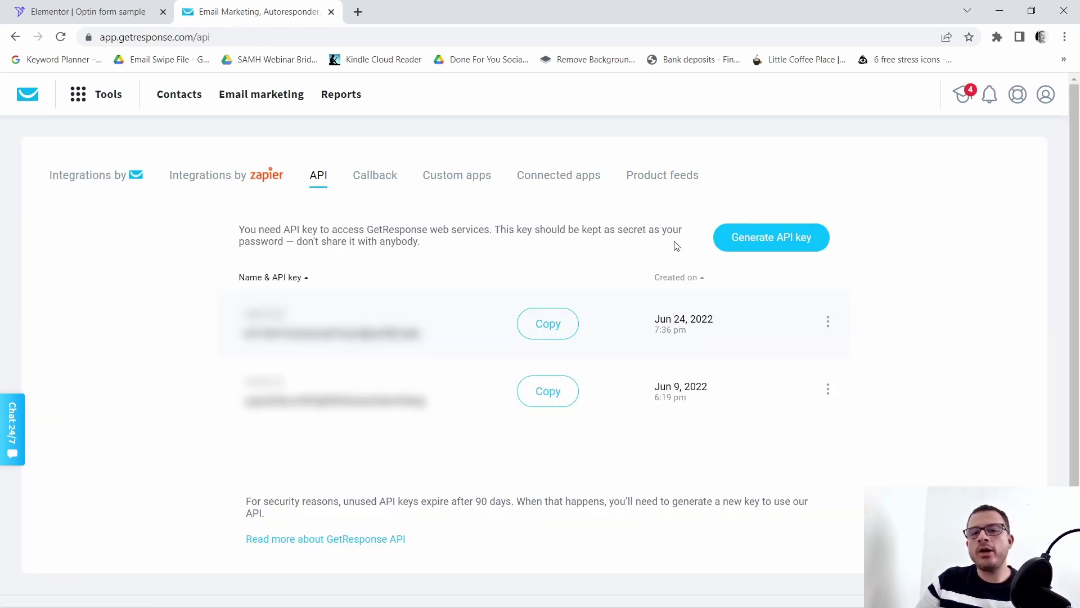
- Cancel generating a new key, copy the first existing API key, and return to Elementor
{"action": "left_click", "coordinate": [763, 243]}
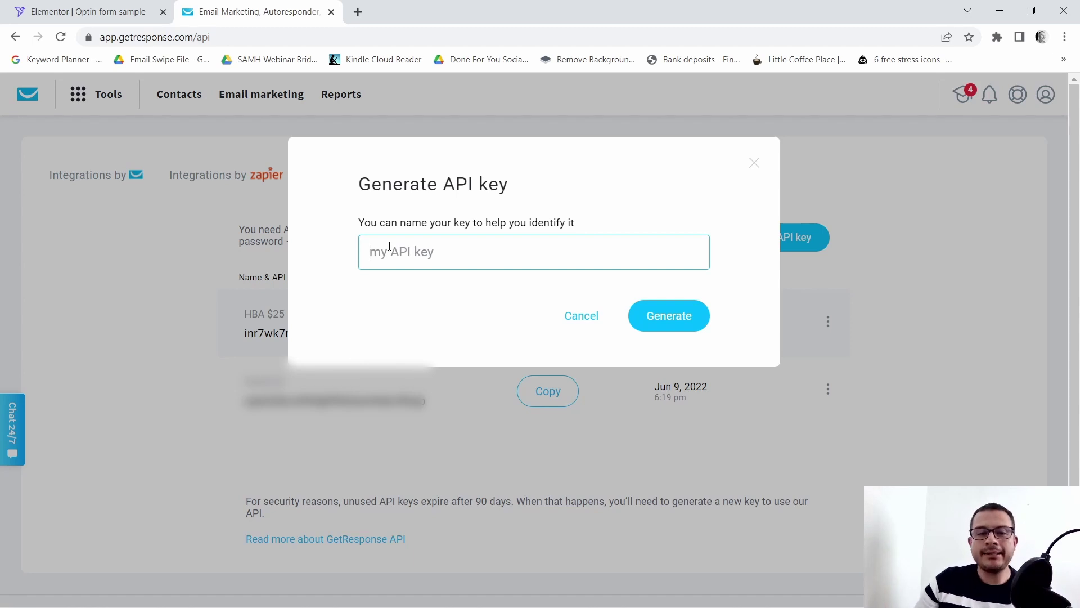
{"action": "left_click", "coordinate": [754, 164]}
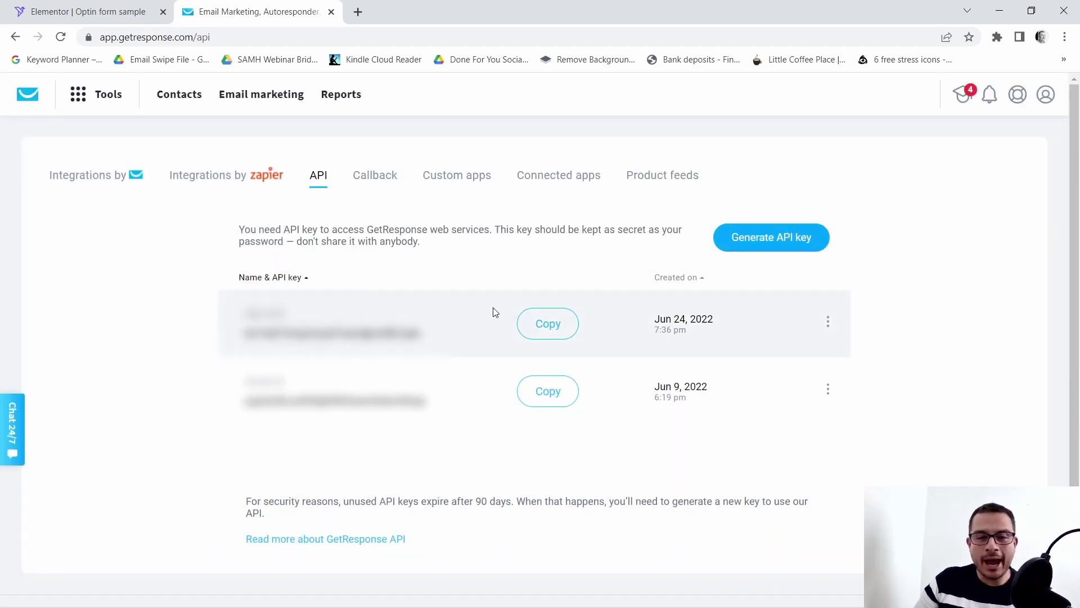
{"action": "left_click", "coordinate": [551, 334]}
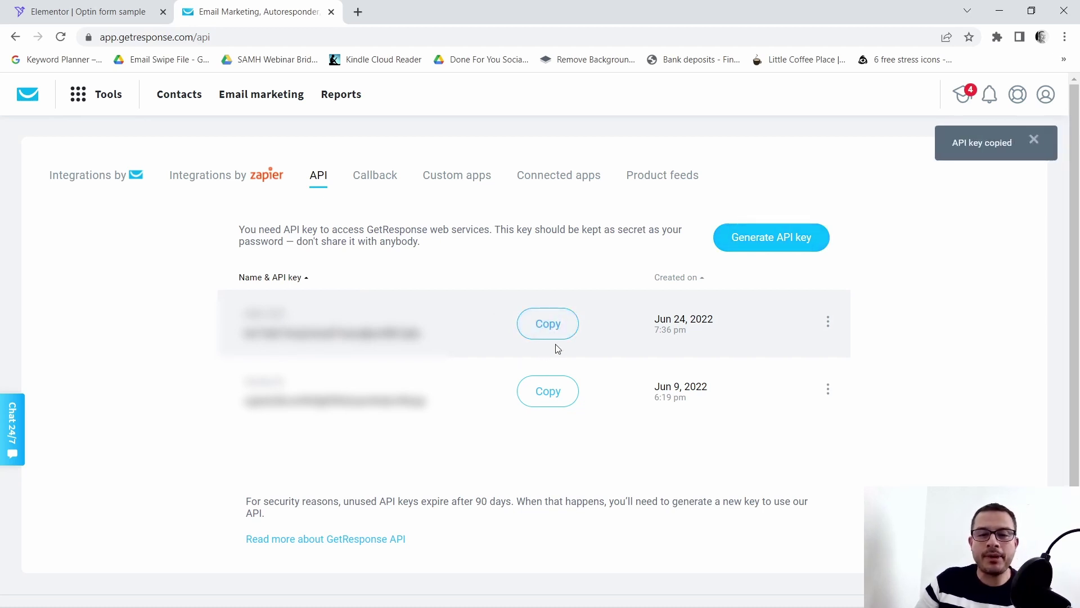
{"action": "left_click", "coordinate": [50, 6]}
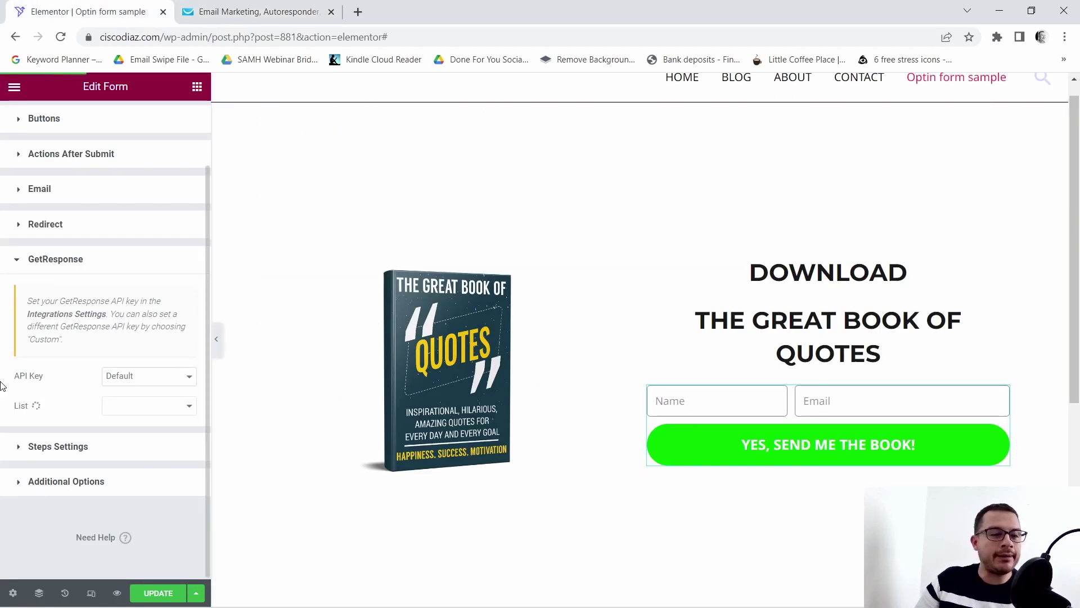
- Set the GetResponse API Key to Custom and paste the copied key into it
{"action": "left_click_drag", "start_coordinate": [13, 380], "coordinate": [48, 378]}
{"action": "left_click", "coordinate": [188, 381]}
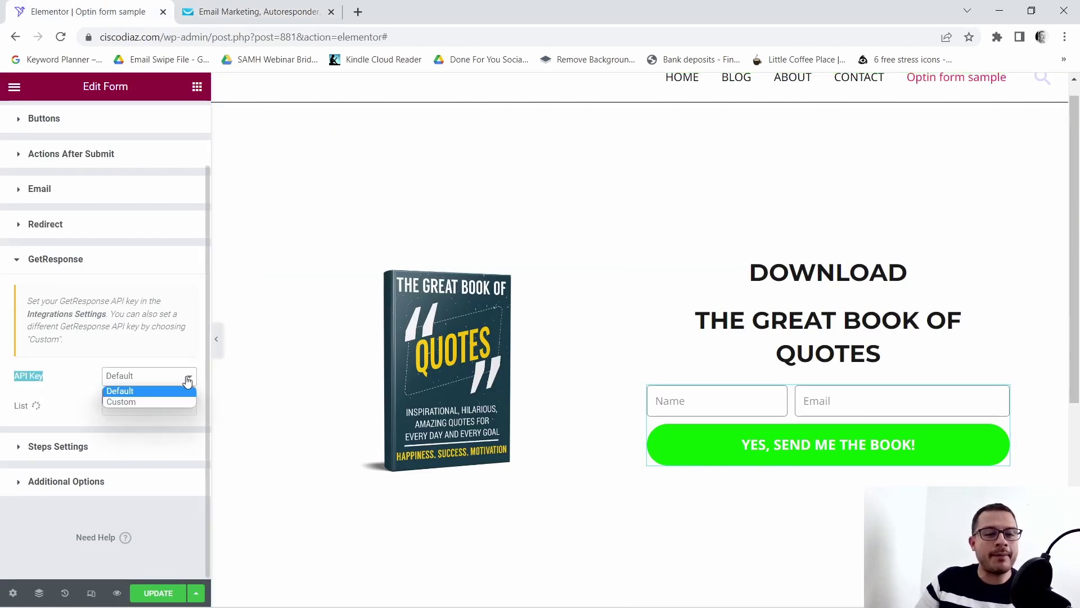
{"action": "left_click", "coordinate": [122, 401]}
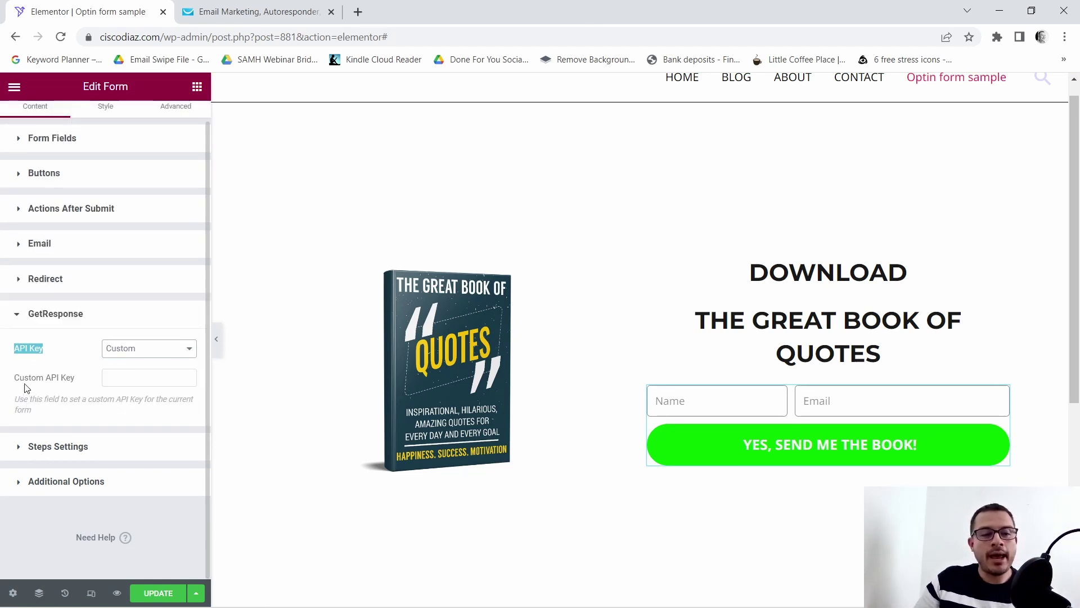
{"action": "left_click_drag", "start_coordinate": [13, 378], "coordinate": [79, 380]}
{"action": "right_click", "coordinate": [117, 380]}
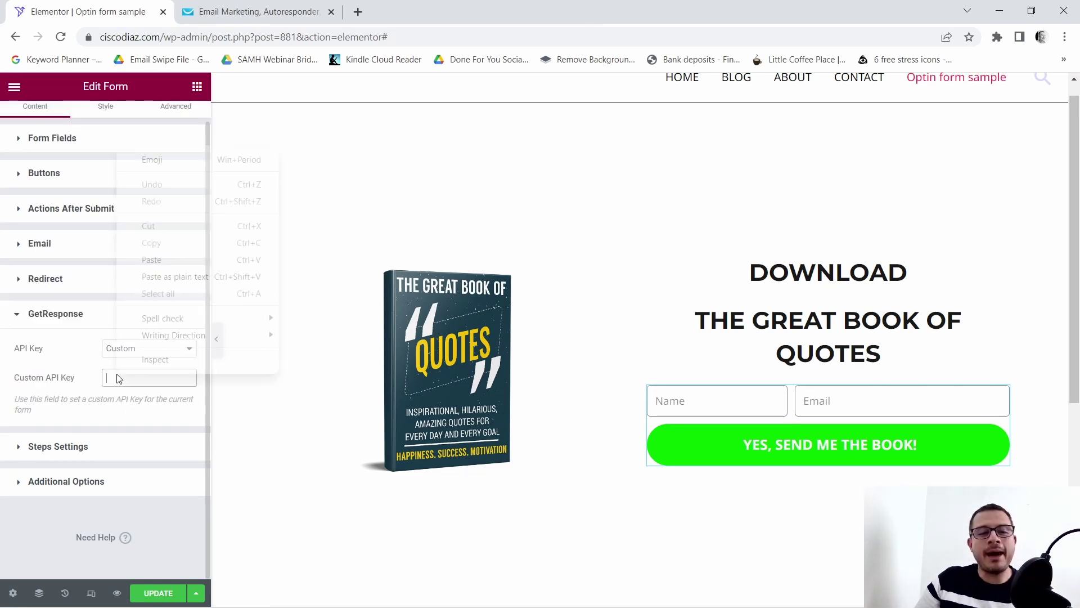
{"action": "left_click", "coordinate": [152, 260]}
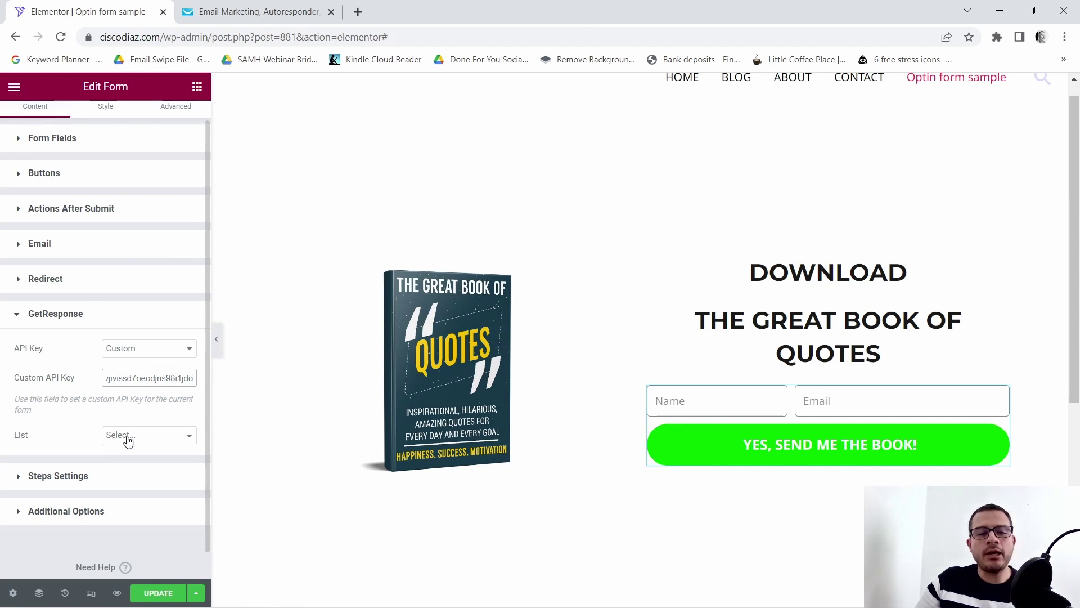
{"action": "left_click", "coordinate": [188, 440]}
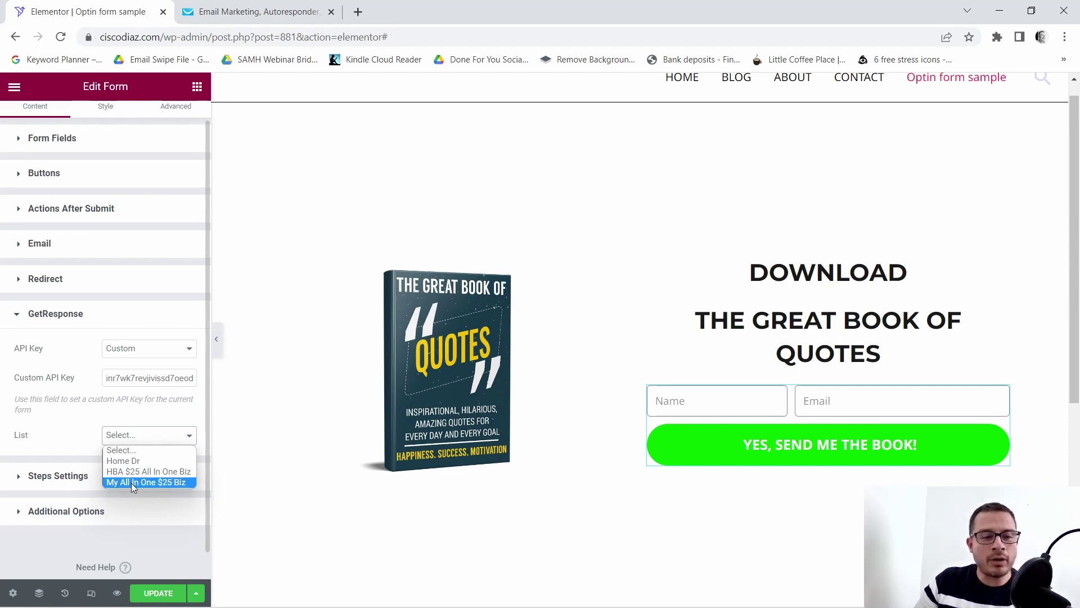
- Choose the My All In One $25 Biz list with Day Of Cycle 0
{"action": "left_click", "coordinate": [153, 483]}
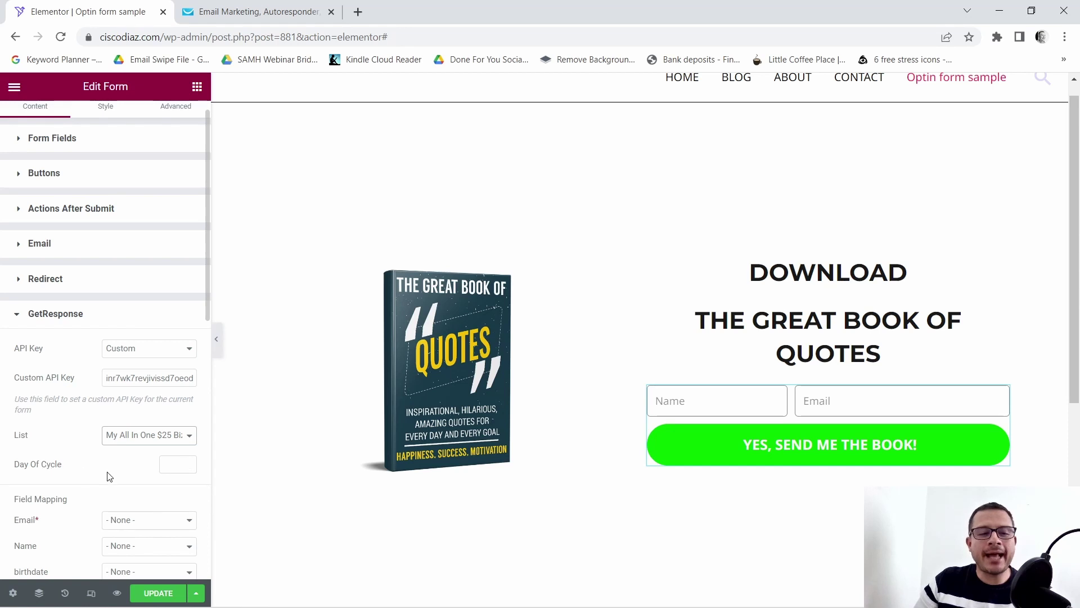
{"action": "left_click", "coordinate": [189, 468]}
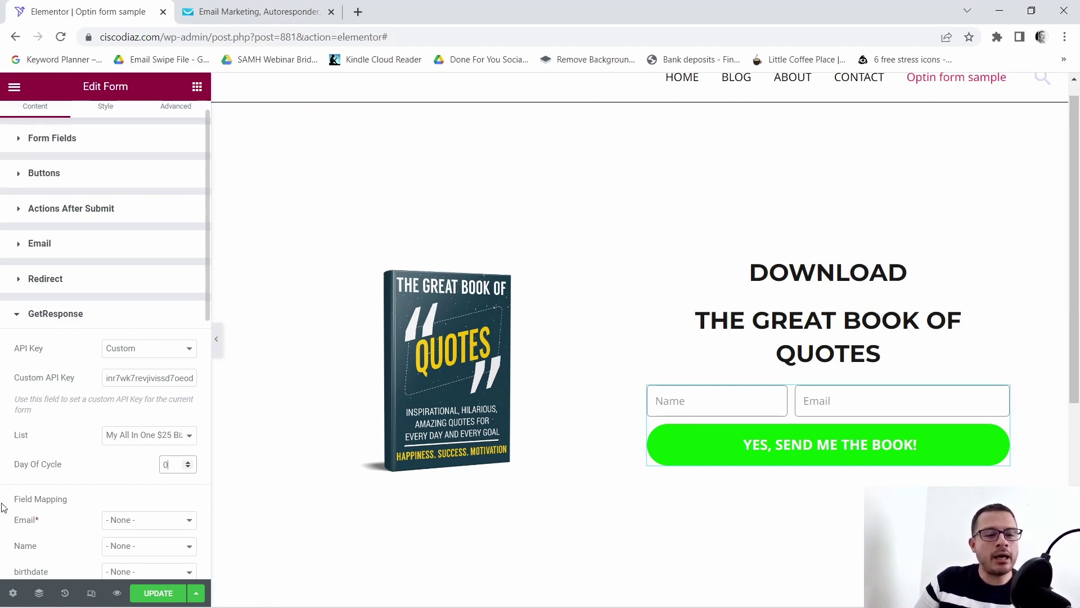
{"action": "scroll", "coordinate": [39, 502], "scroll_direction": "down", "scroll_amount": 3}
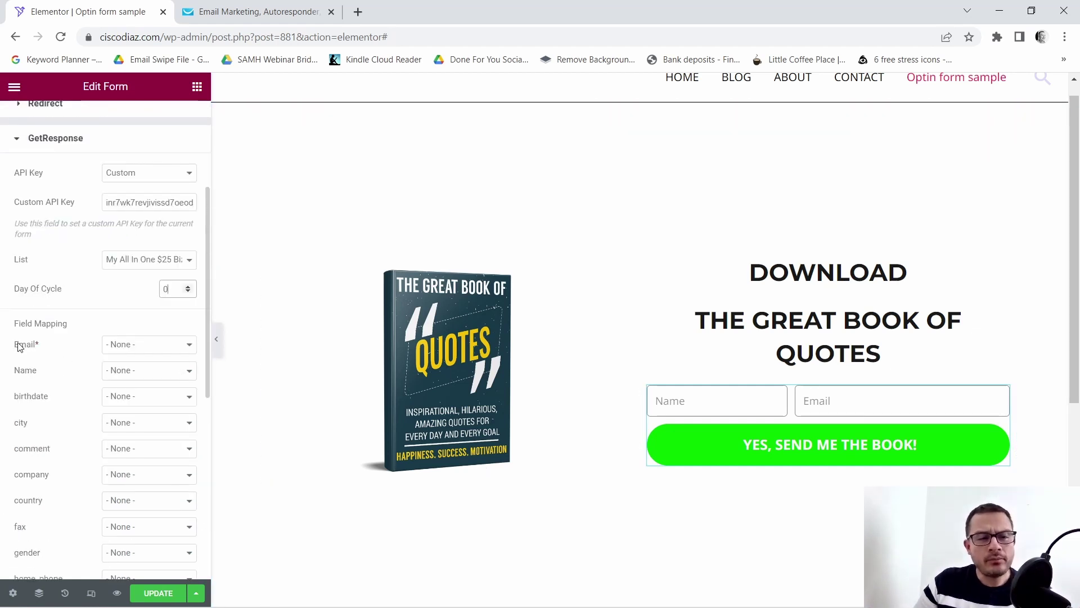
- Map Email* to Email and Name to Name, then save the form with UPDATE
{"action": "left_click_drag", "start_coordinate": [14, 345], "coordinate": [125, 345]}
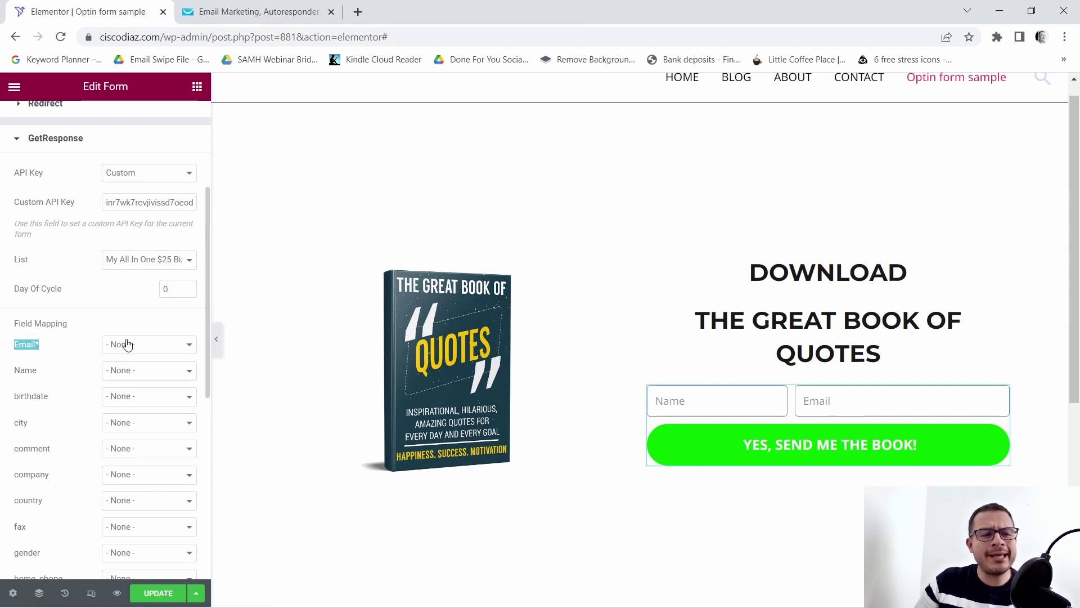
{"action": "left_click", "coordinate": [192, 349]}
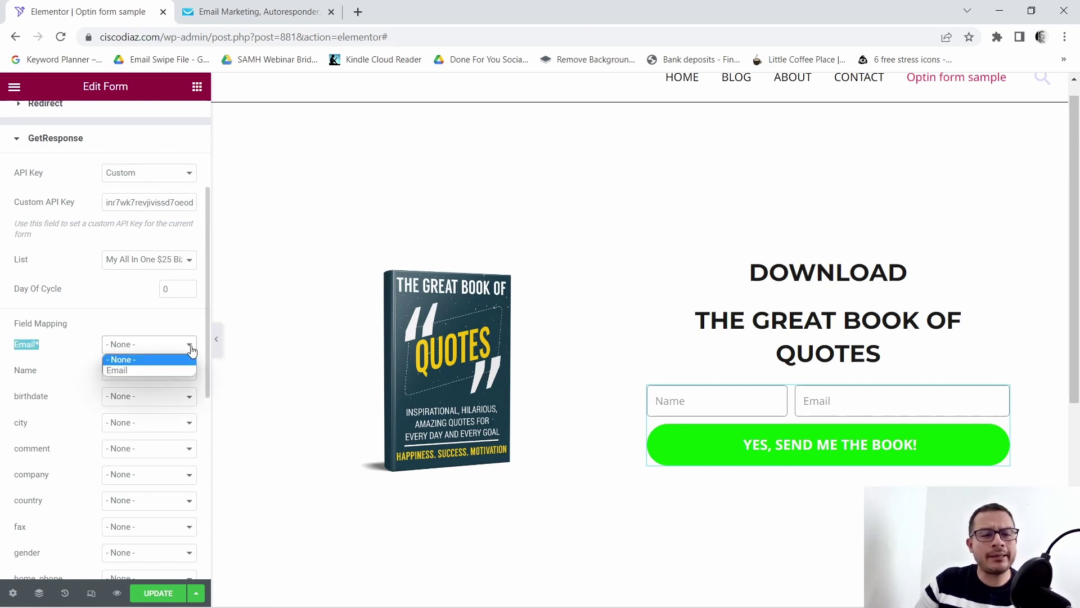
{"action": "left_click", "coordinate": [116, 373]}
{"action": "left_click_drag", "start_coordinate": [13, 371], "coordinate": [50, 374]}
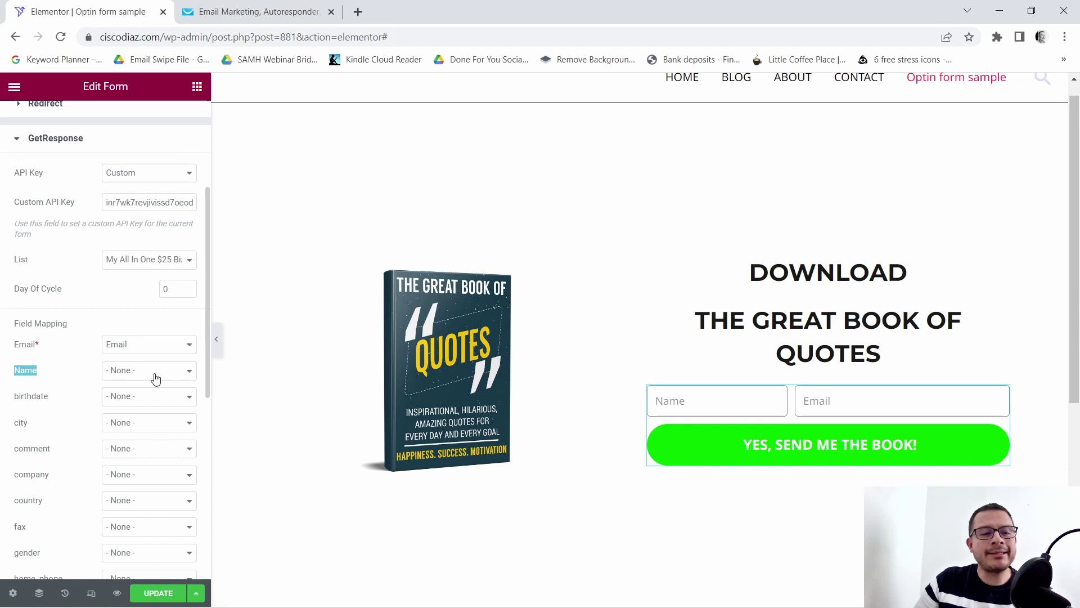
{"action": "left_click", "coordinate": [175, 376]}
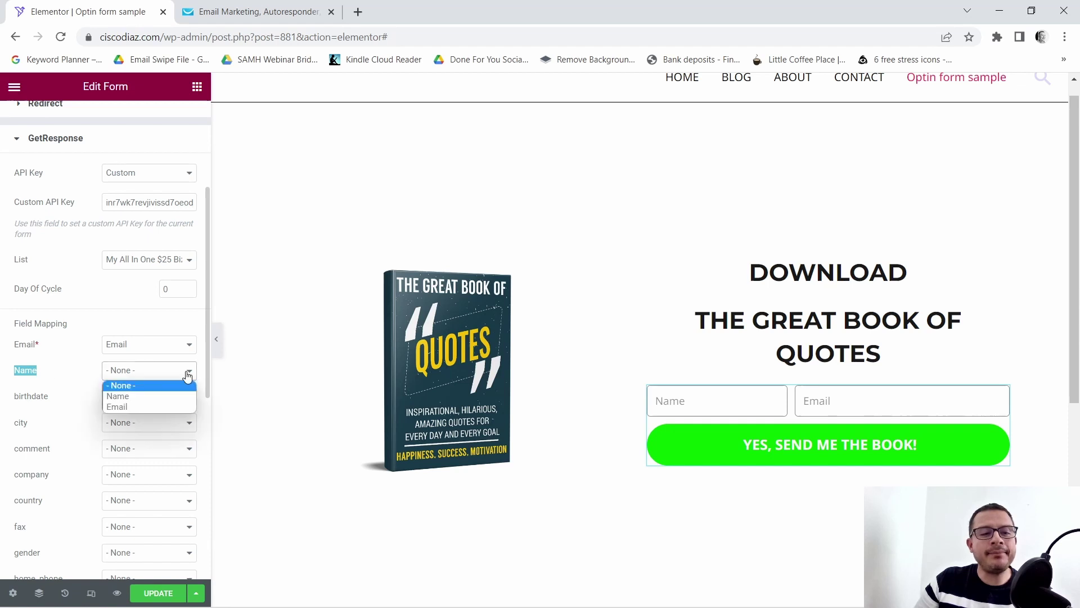
{"action": "left_click", "coordinate": [118, 401]}
{"action": "scroll", "coordinate": [148, 384], "scroll_direction": "down", "scroll_amount": 2}
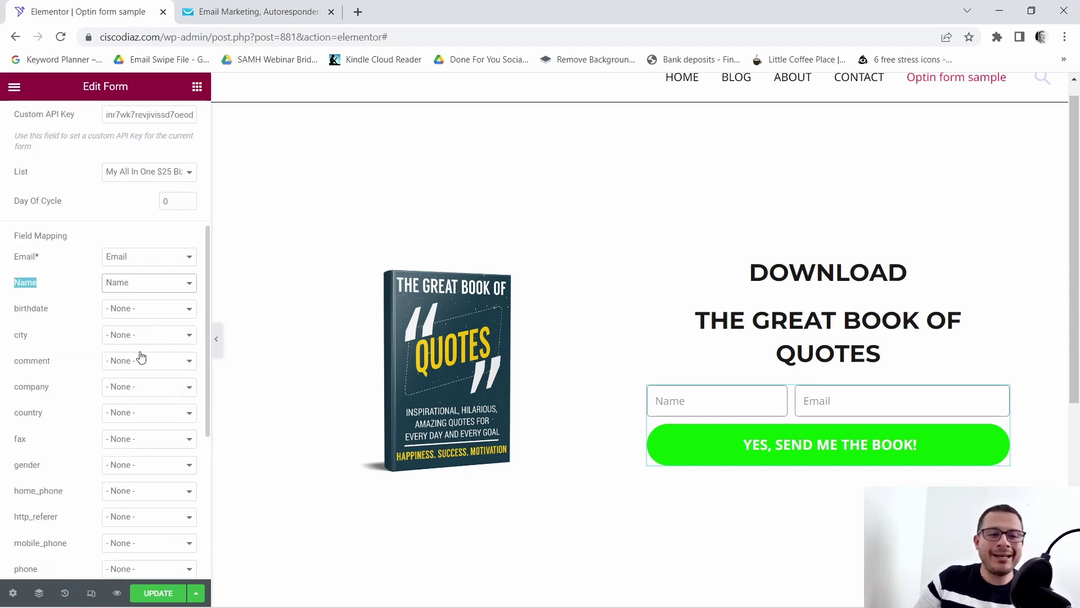
{"action": "left_click", "coordinate": [157, 599]}
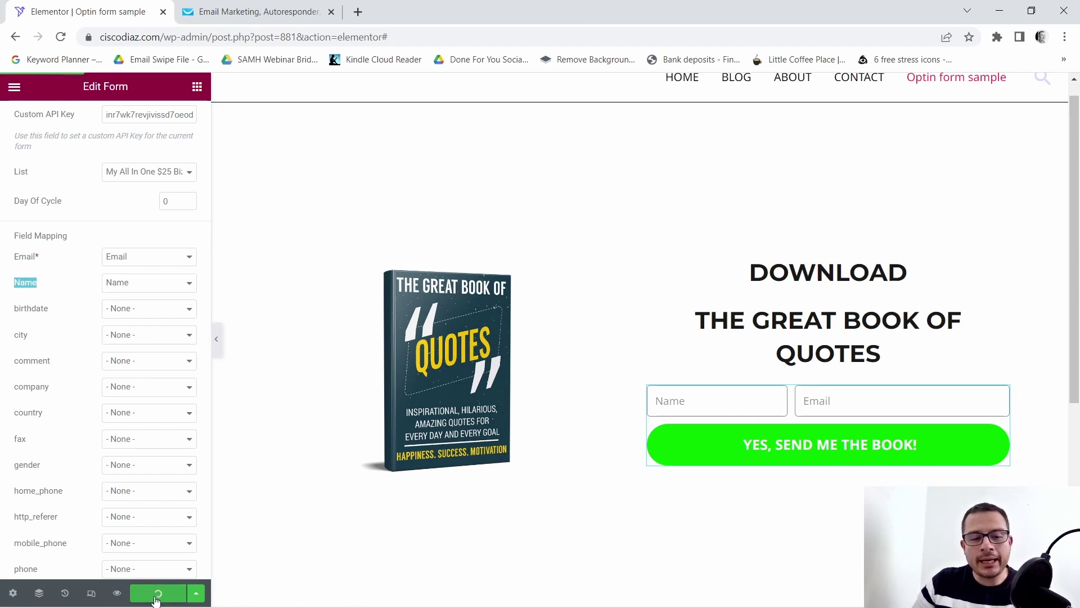